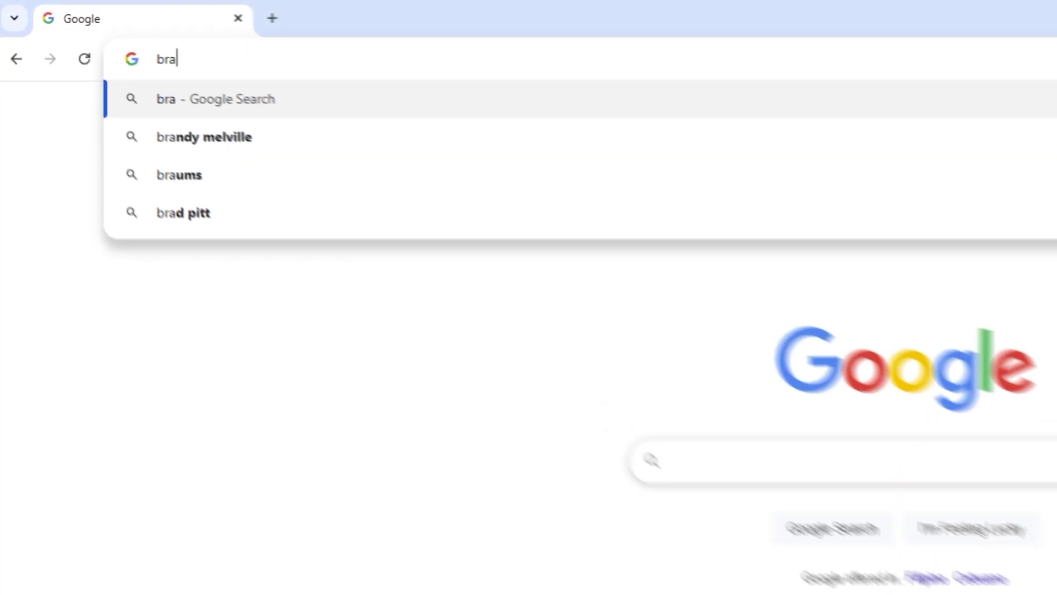
# Go to the Amazon Brand Registry site at brandregistry.amazon.com
pyautogui.write('ndregi')
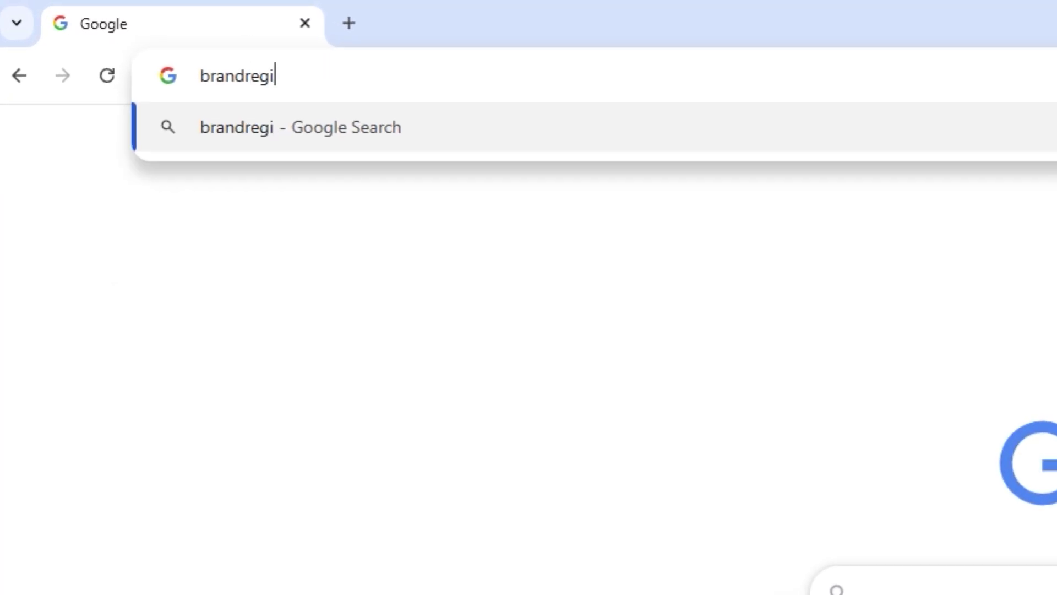
pyautogui.write('stry.amazon')
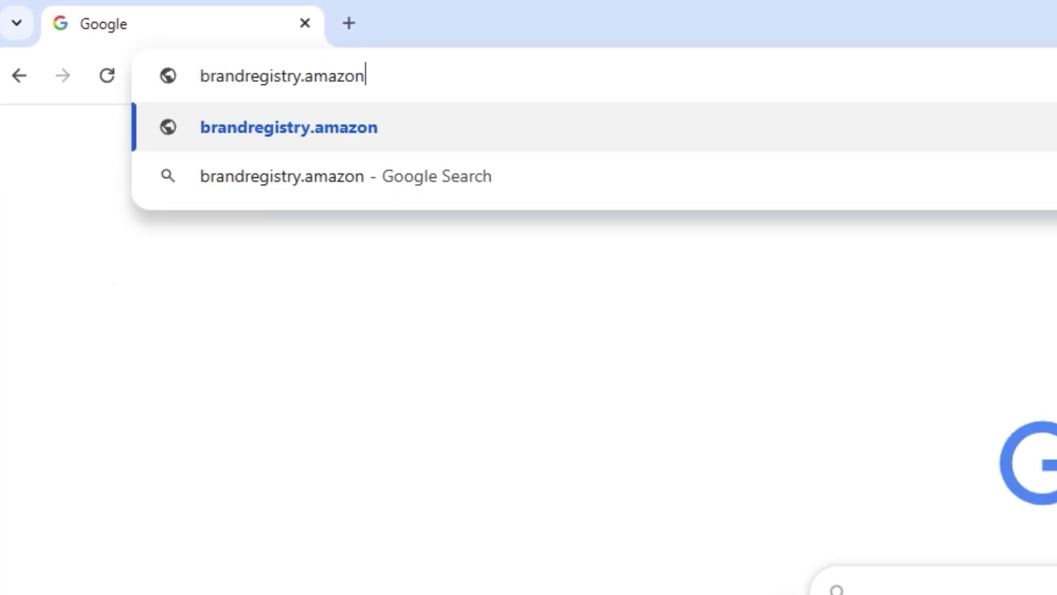
pyautogui.write('.com')
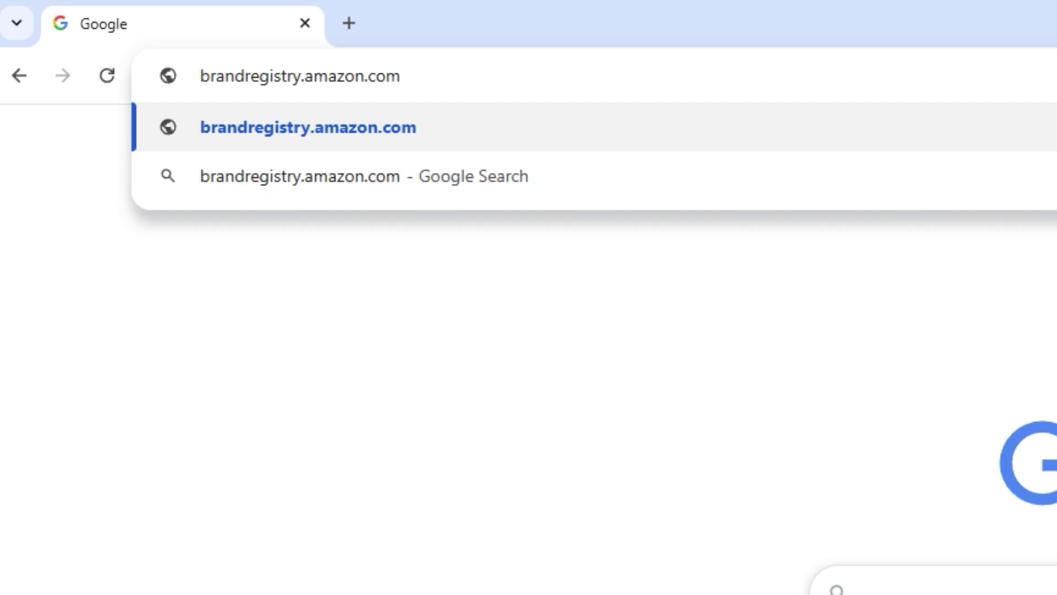
pyautogui.press('Return')
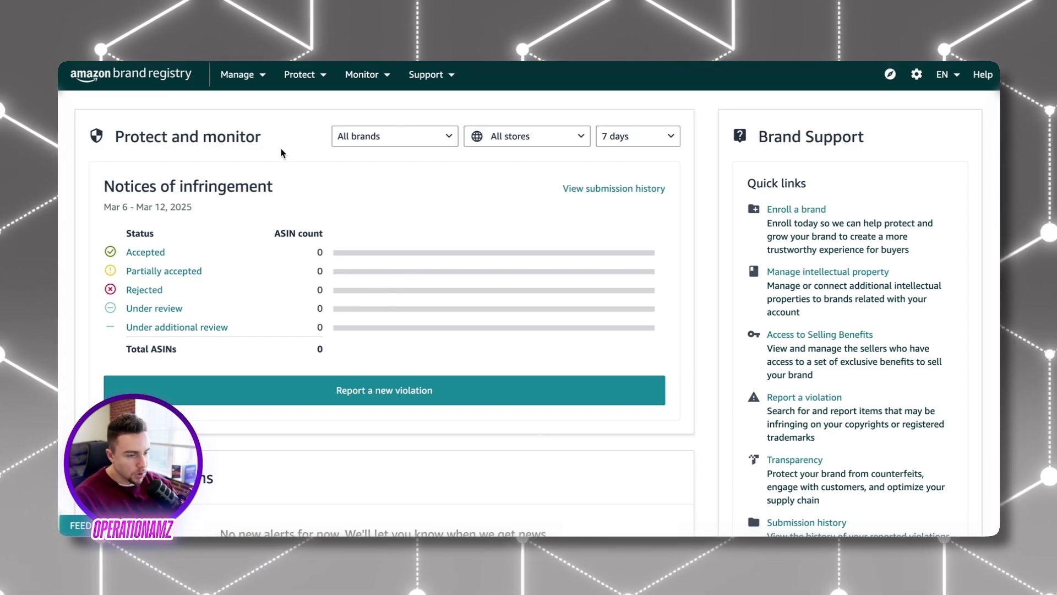
# Look through the brand management and protection options and open the Report a violation page
pyautogui.click(262, 78)
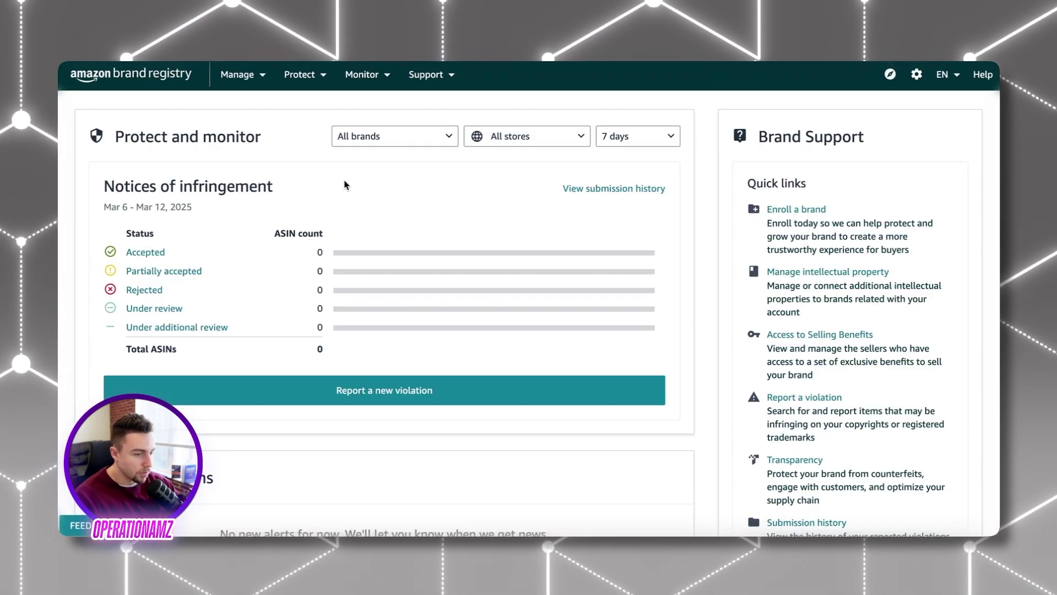
pyautogui.click(262, 77)
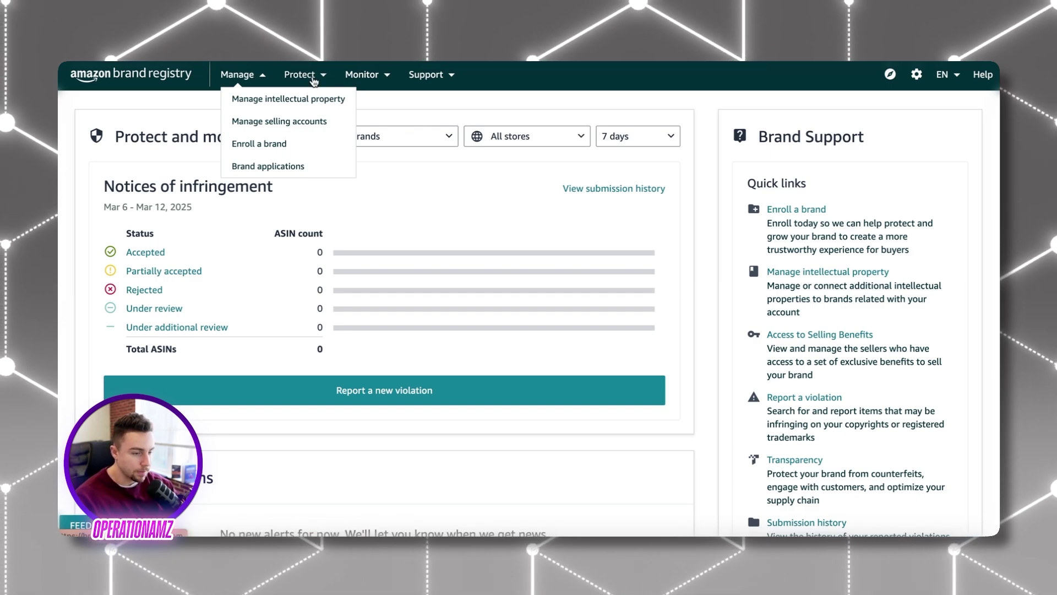
pyautogui.click(312, 77)
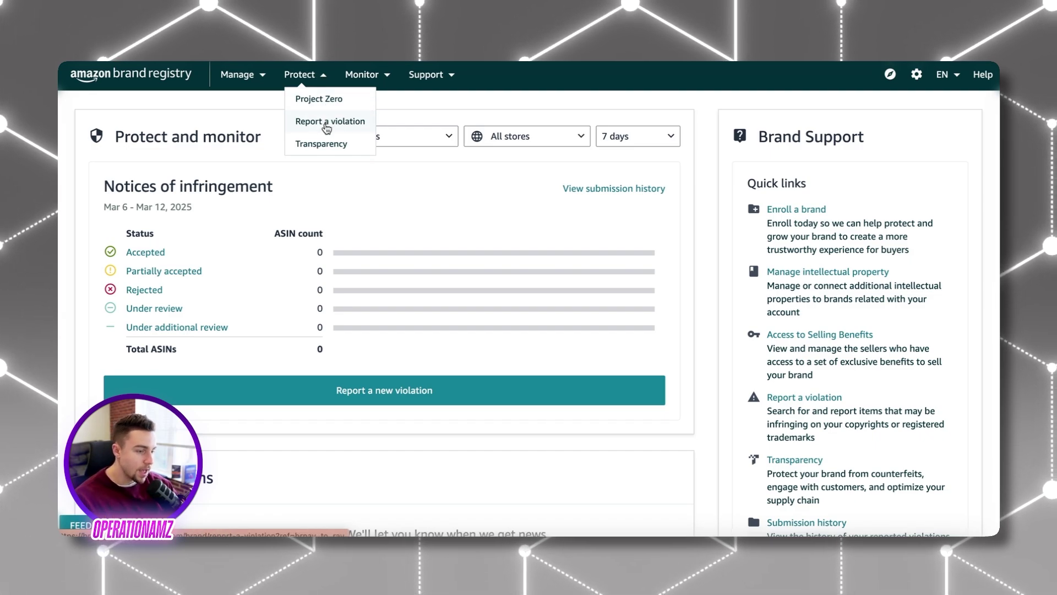
pyautogui.click(328, 123)
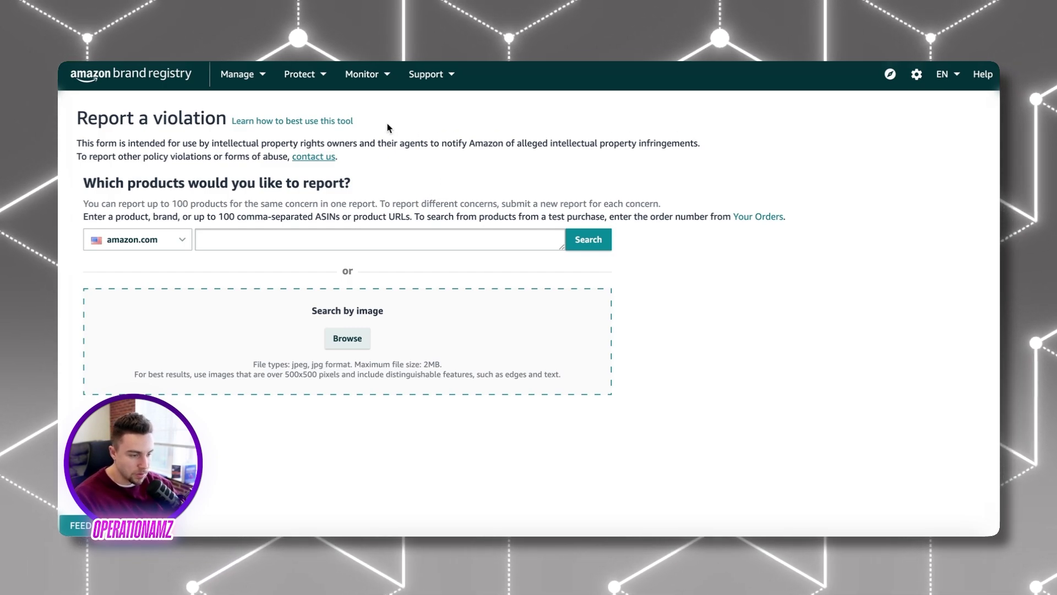
# Check the monitoring and support options, and open the Brand Registry help page
pyautogui.click(385, 82)
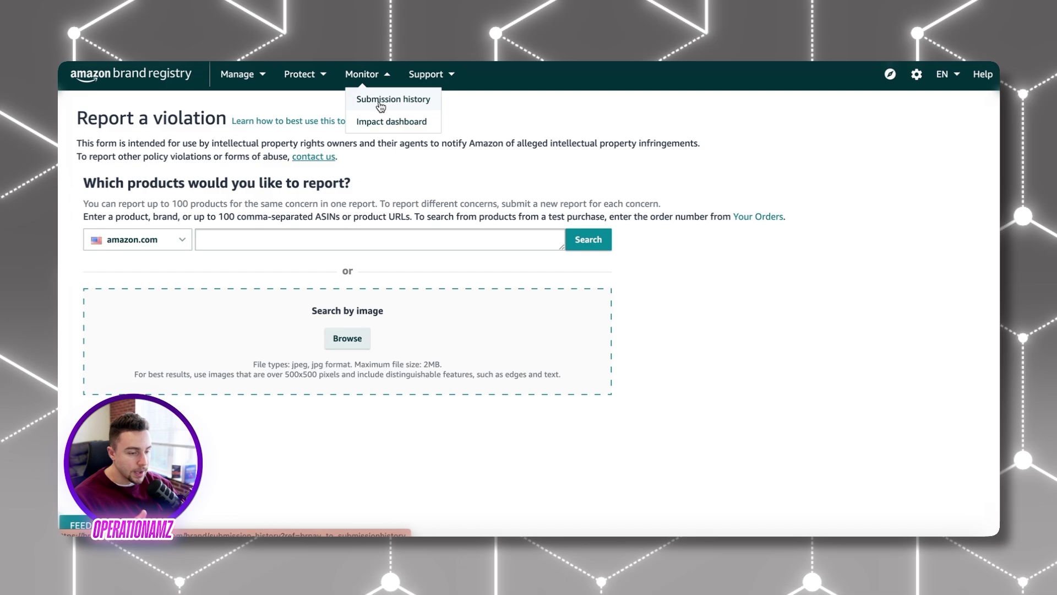
pyautogui.click(435, 75)
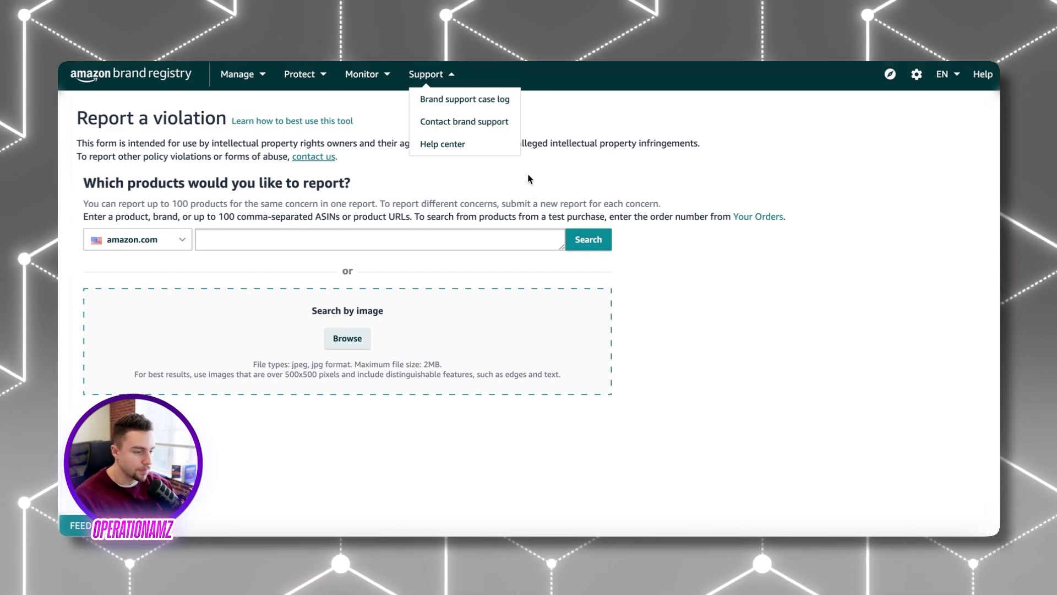
pyautogui.click(930, 138)
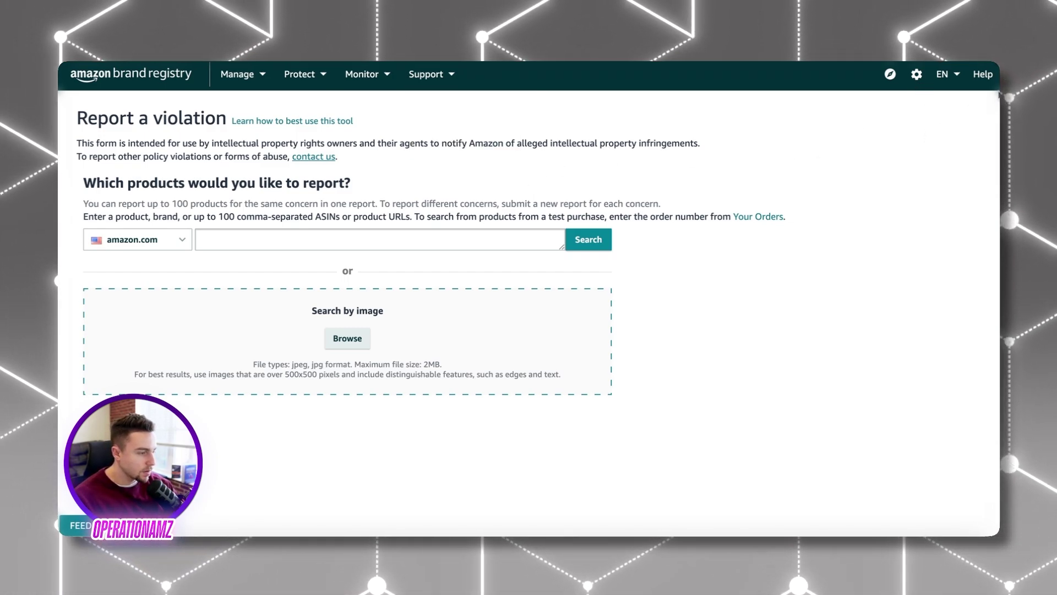
pyautogui.click(985, 78)
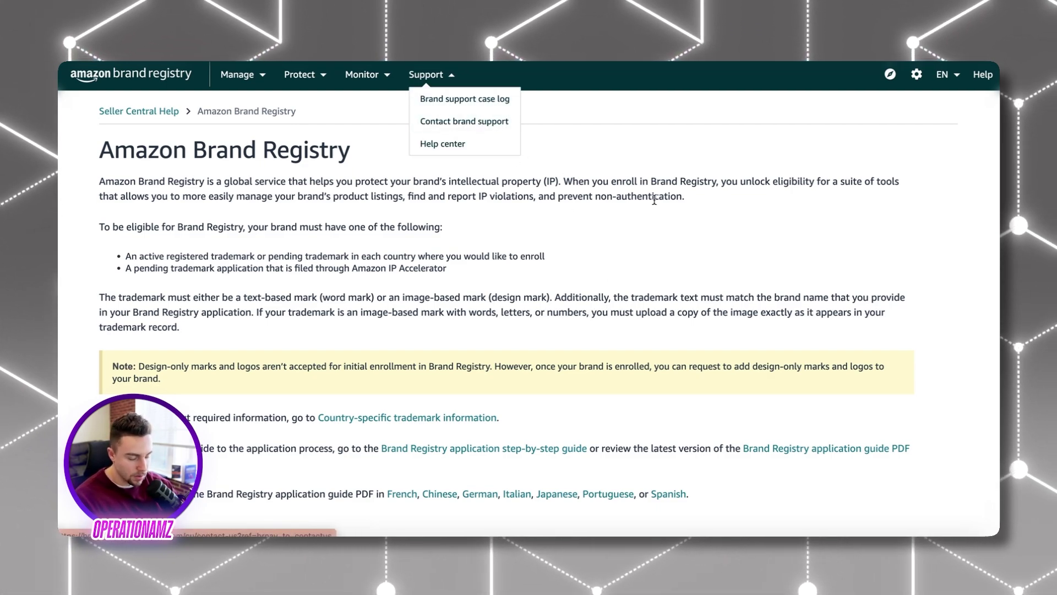
# Open Contact brand support and review the issue categories on the Brand Registry Support page
pyautogui.click(507, 124)
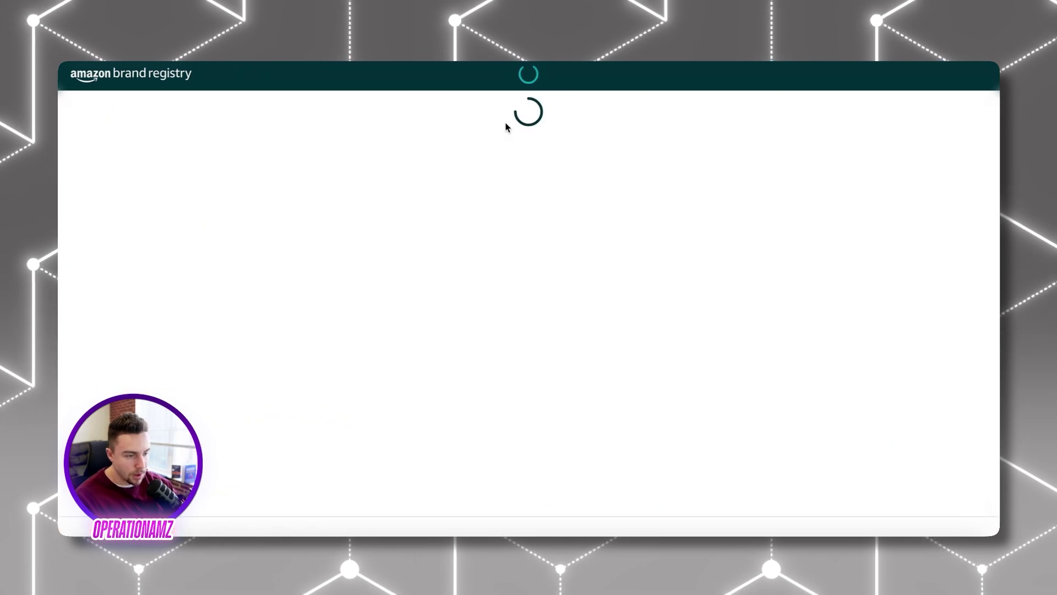
pyautogui.scroll(-1, 595, 350)
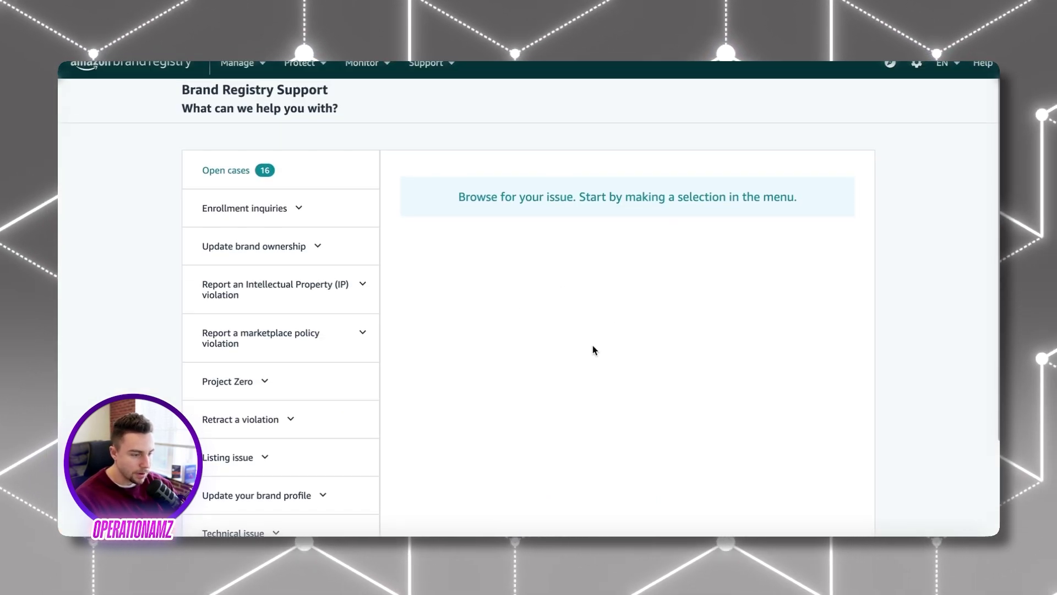
pyautogui.scroll(1, 594, 350)
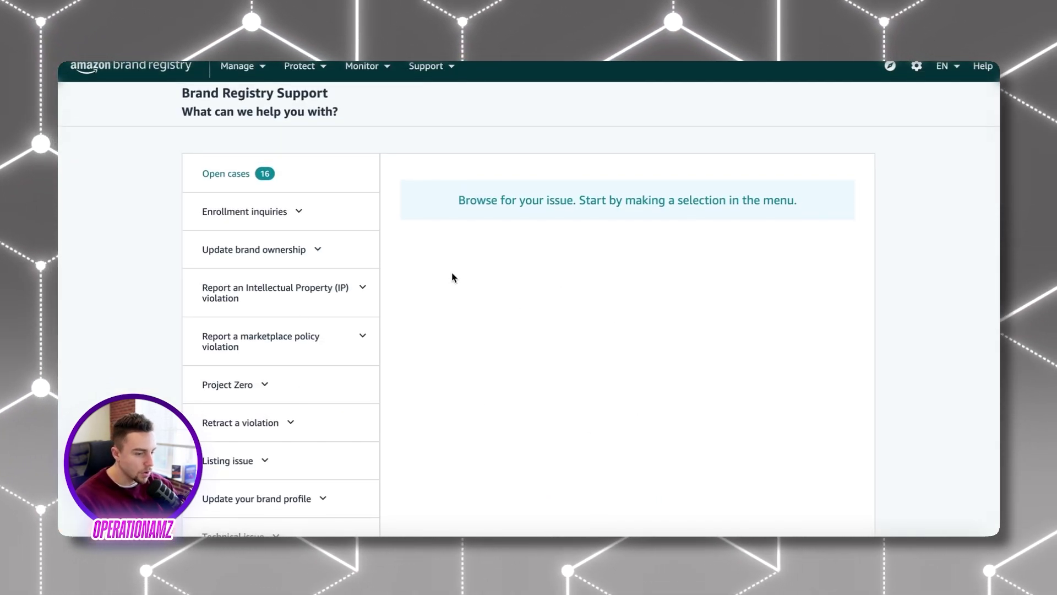
pyautogui.scroll(-2, 307, 273)
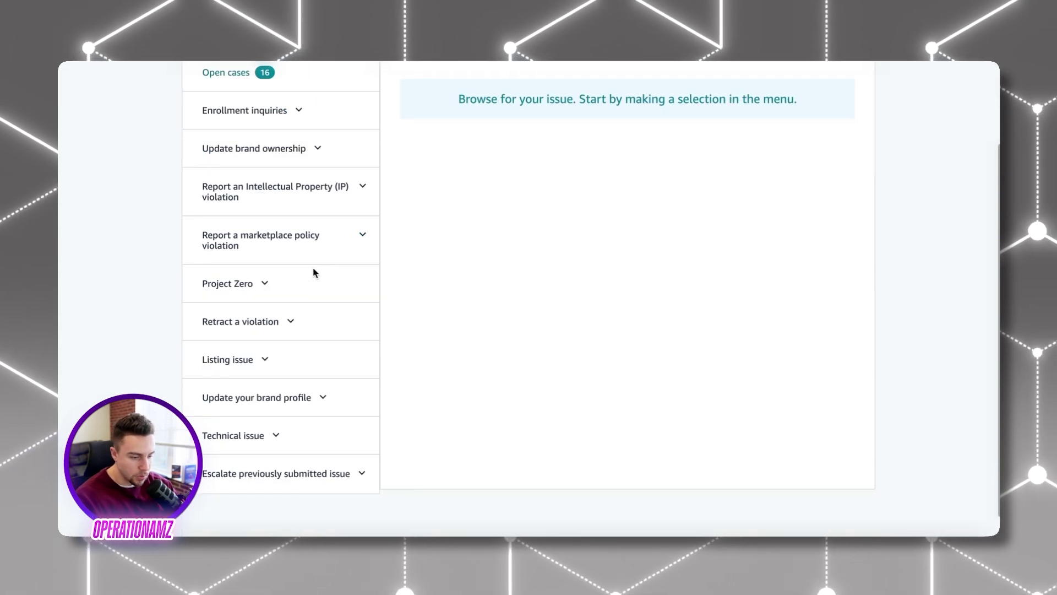
pyautogui.scroll(2, 325, 299)
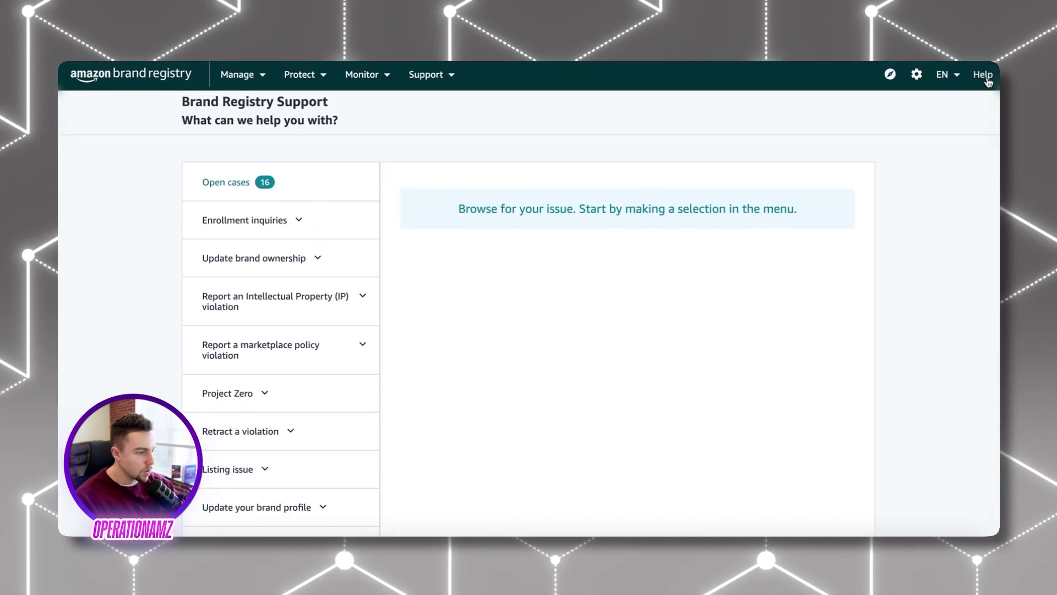
# Open the User permissions page from the account settings
pyautogui.click(914, 79)
pyautogui.moveTo(917, 82)
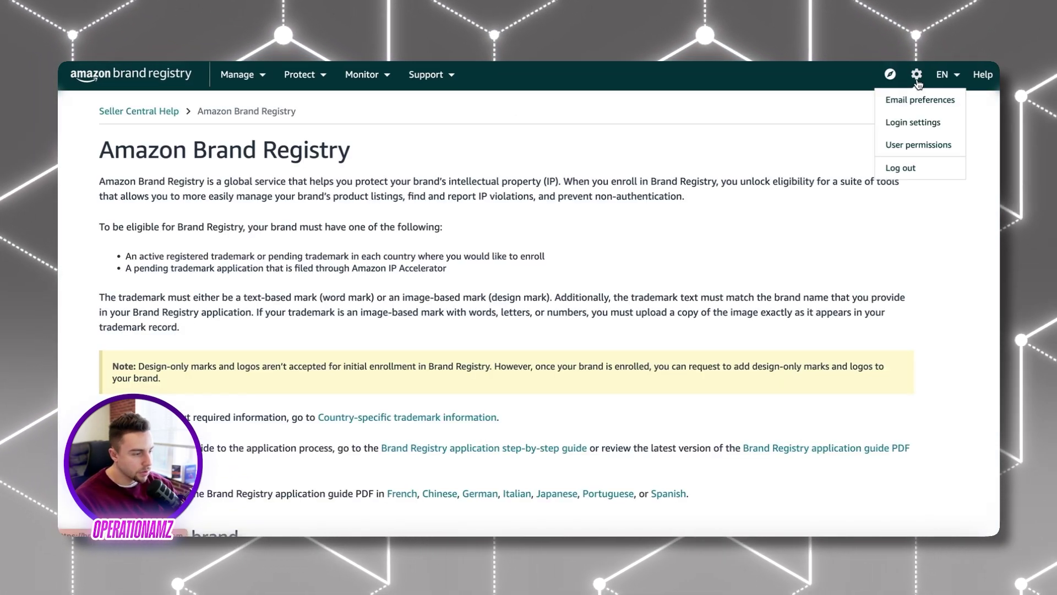
pyautogui.click(924, 147)
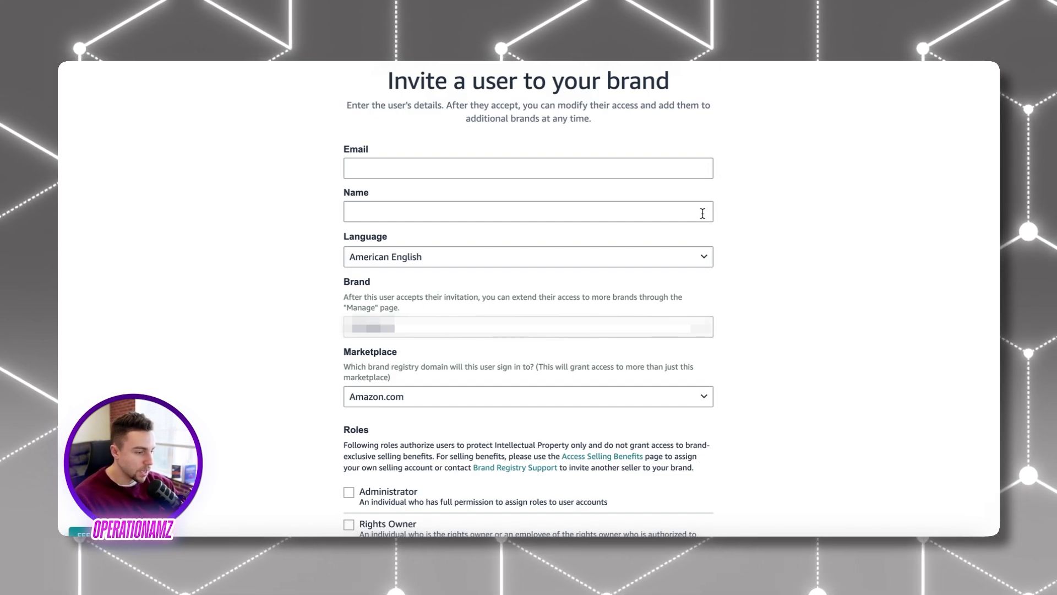
# Examine the form for inviting a user to the brand, including the roles and the available invitation reasons
pyautogui.scroll(-1, 785, 307)
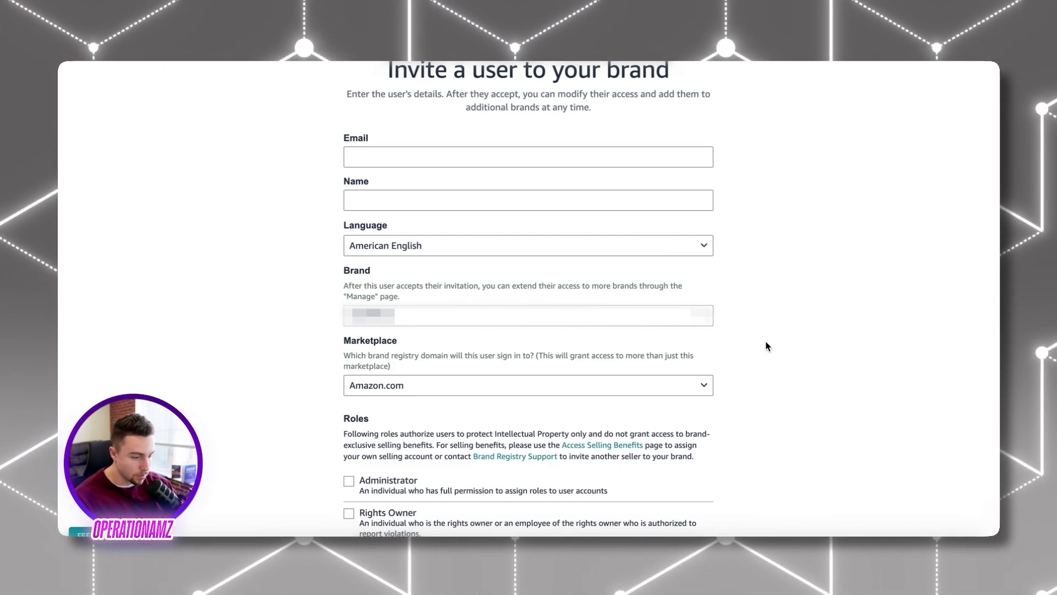
pyautogui.scroll(-1, 768, 348)
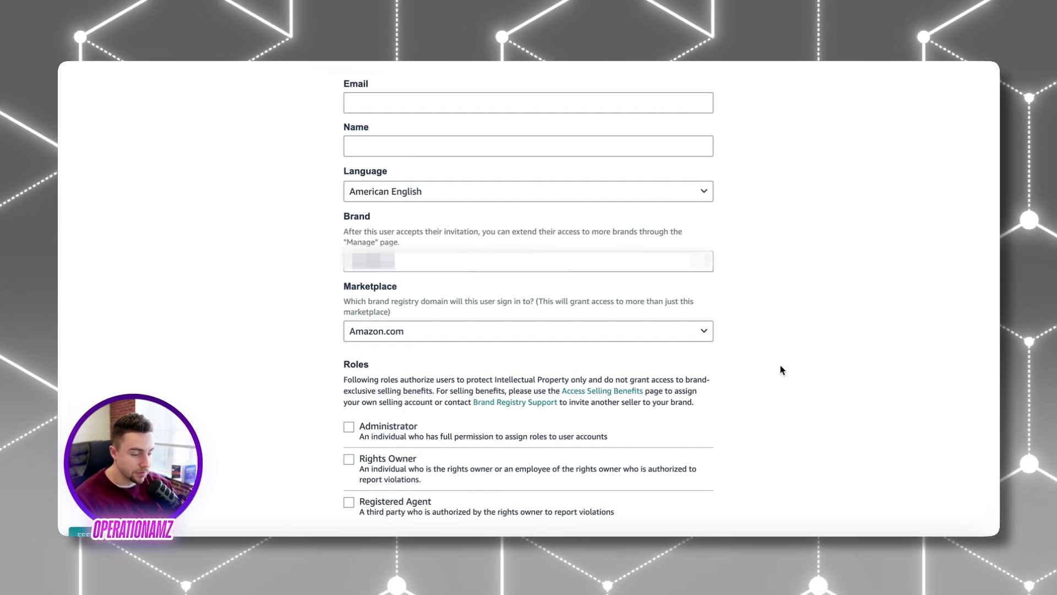
pyautogui.scroll(-1, 782, 370)
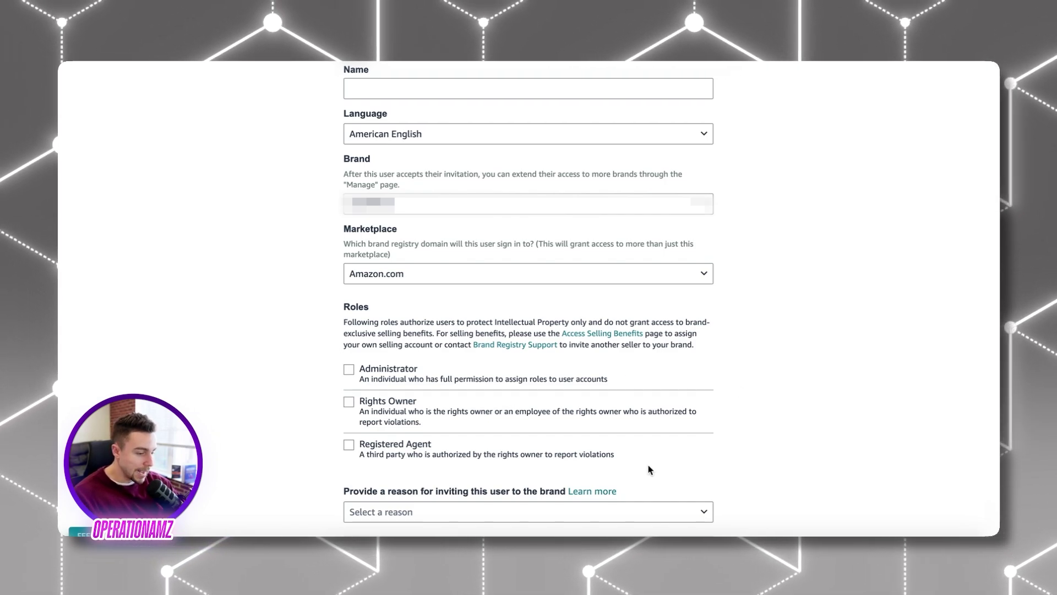
pyautogui.scroll(-1, 749, 443)
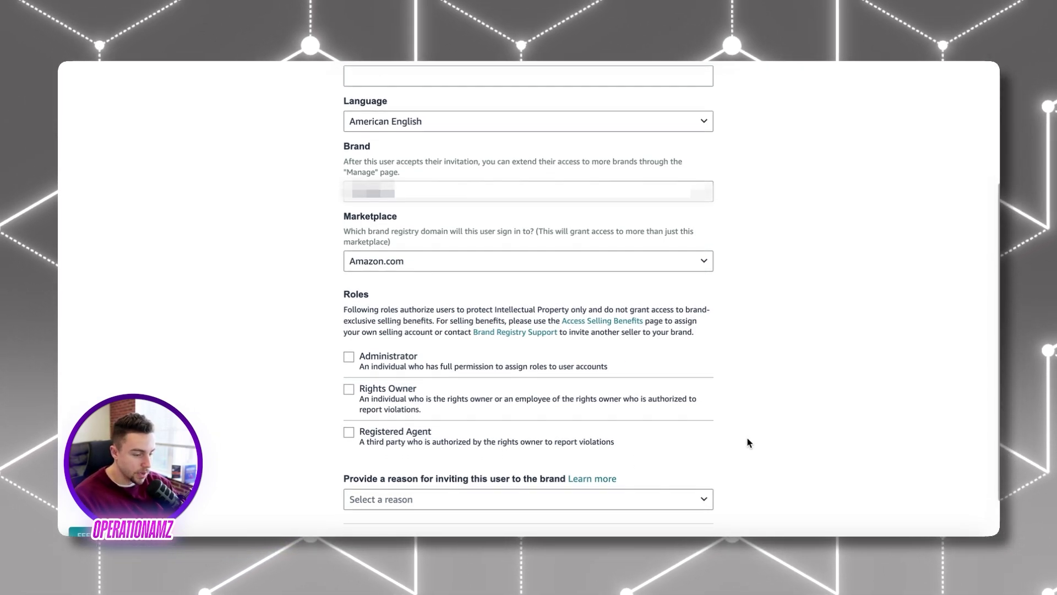
pyautogui.scroll(-2, 738, 430)
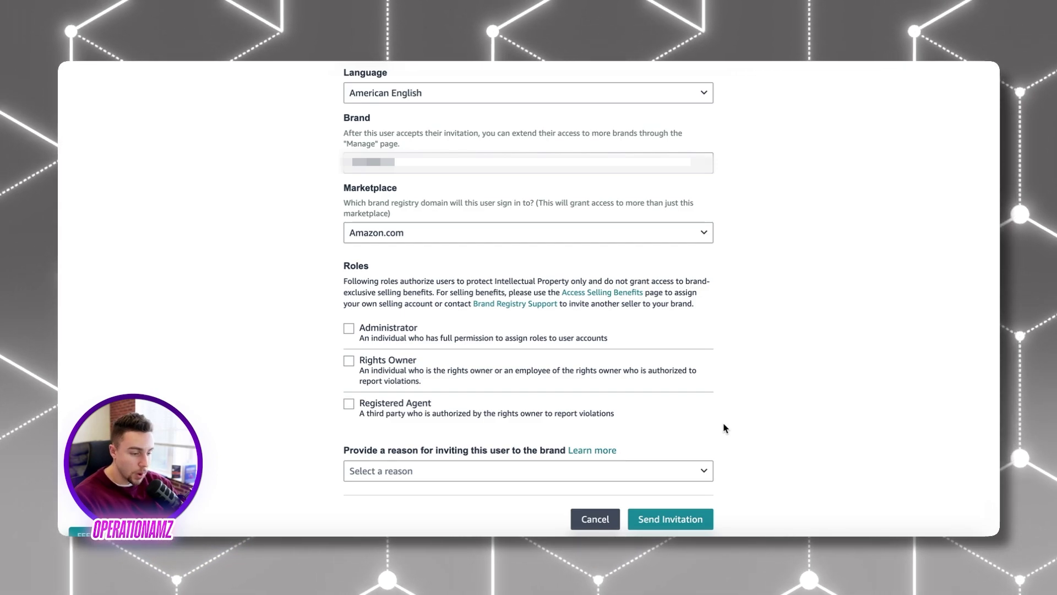
pyautogui.click(684, 470)
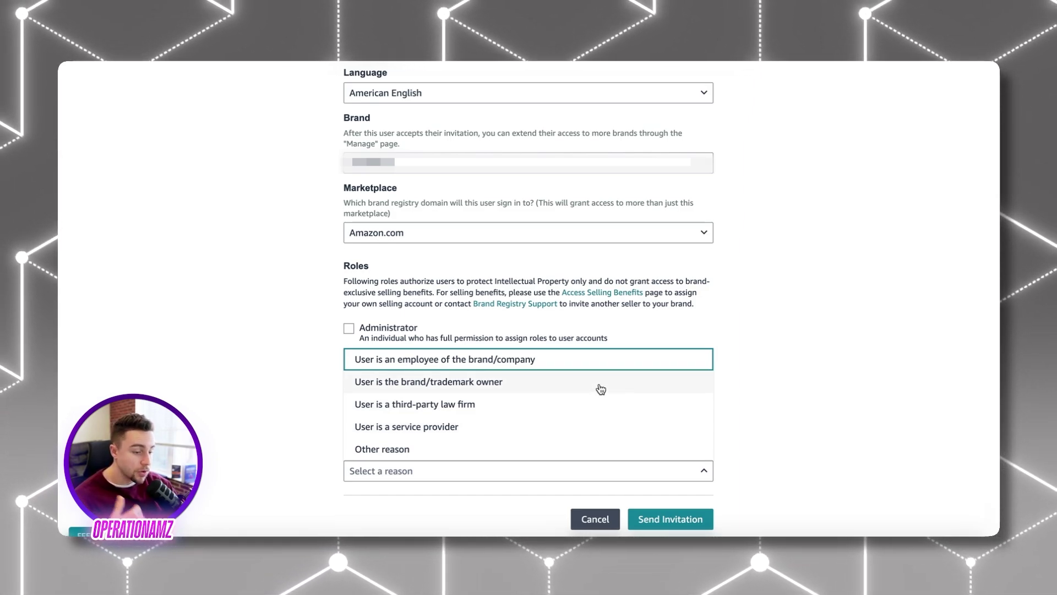
pyautogui.scroll(4, 831, 375)
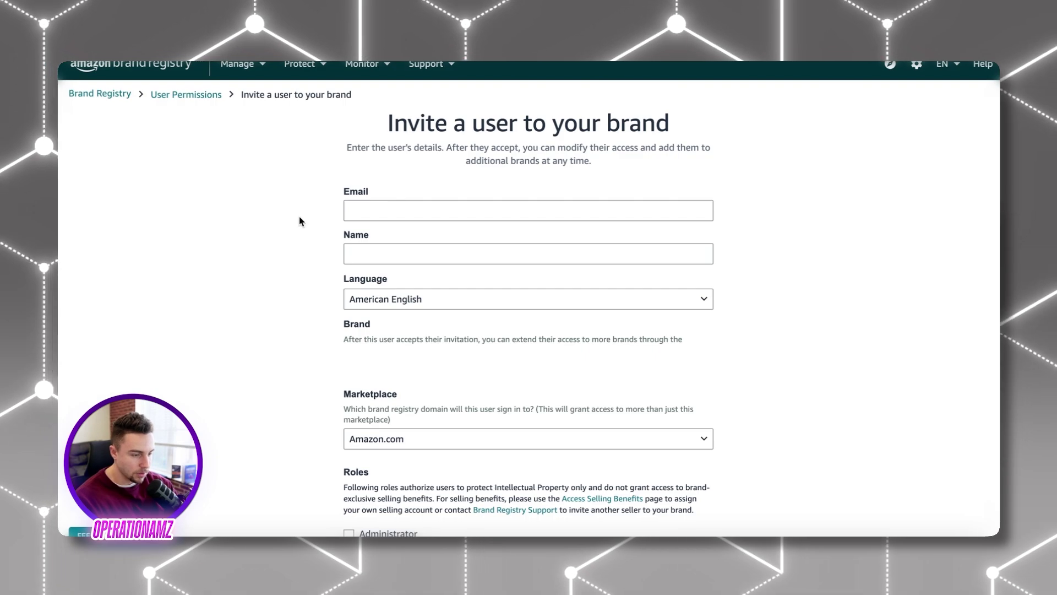
pyautogui.scroll(1, 251, 212)
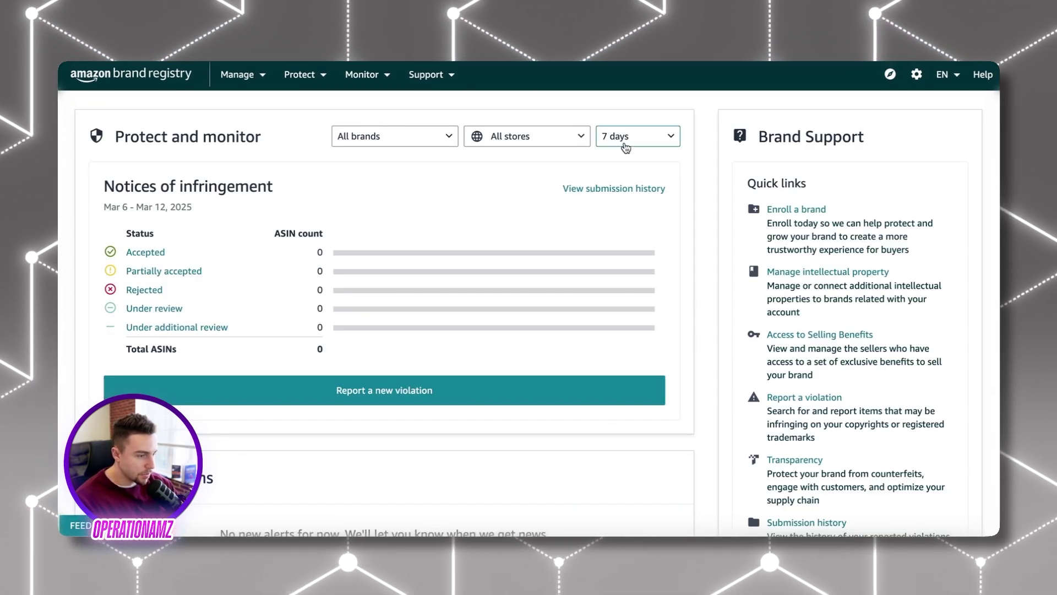
# Review the dashboard's notifications, brand overview and intellectual property sections
pyautogui.scroll(-4, 732, 303)
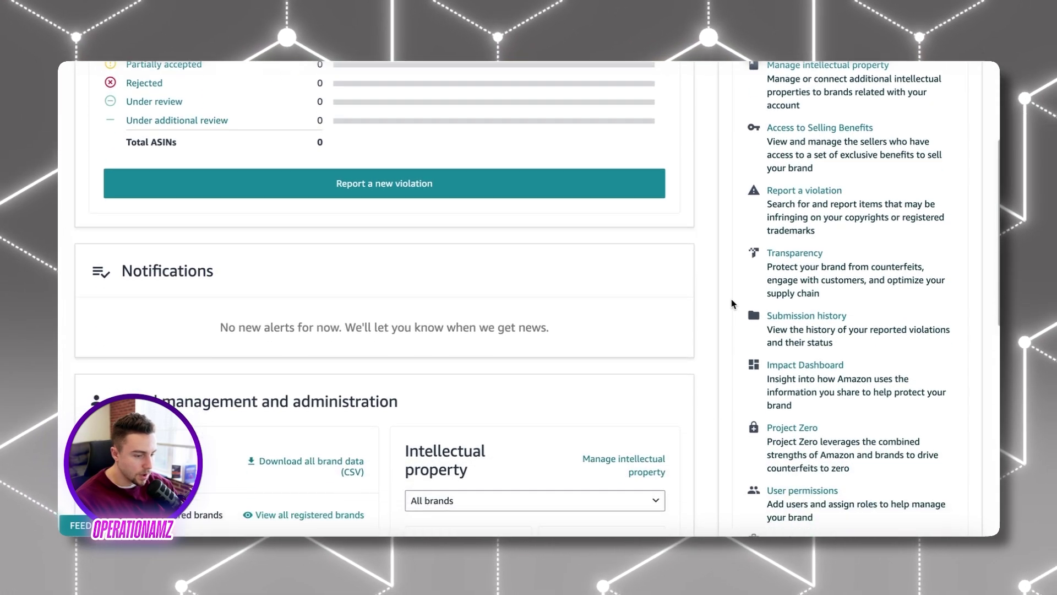
pyautogui.scroll(-2, 733, 303)
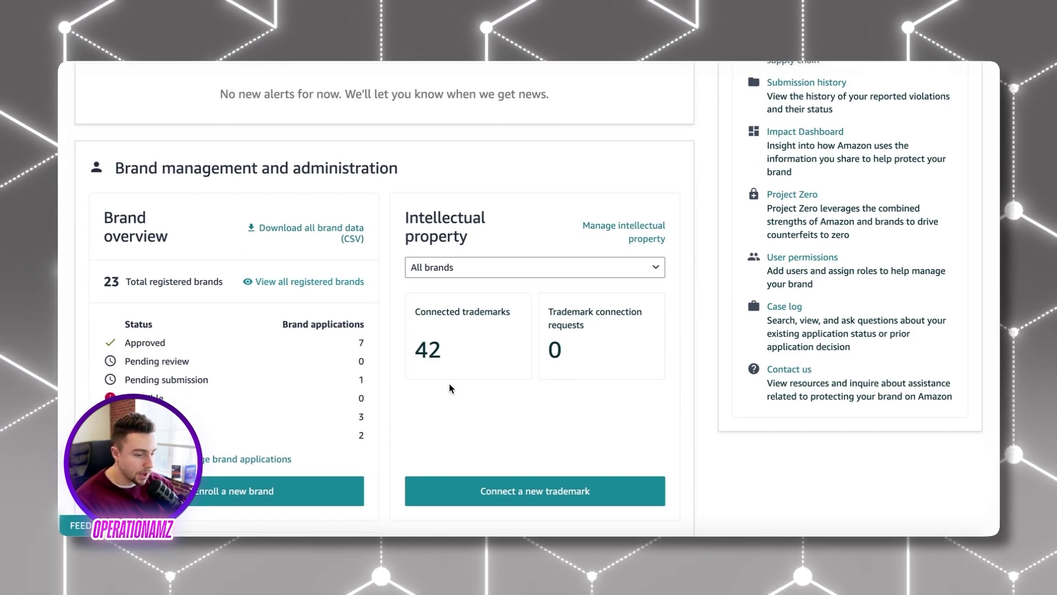
pyautogui.scroll(-1, 394, 390)
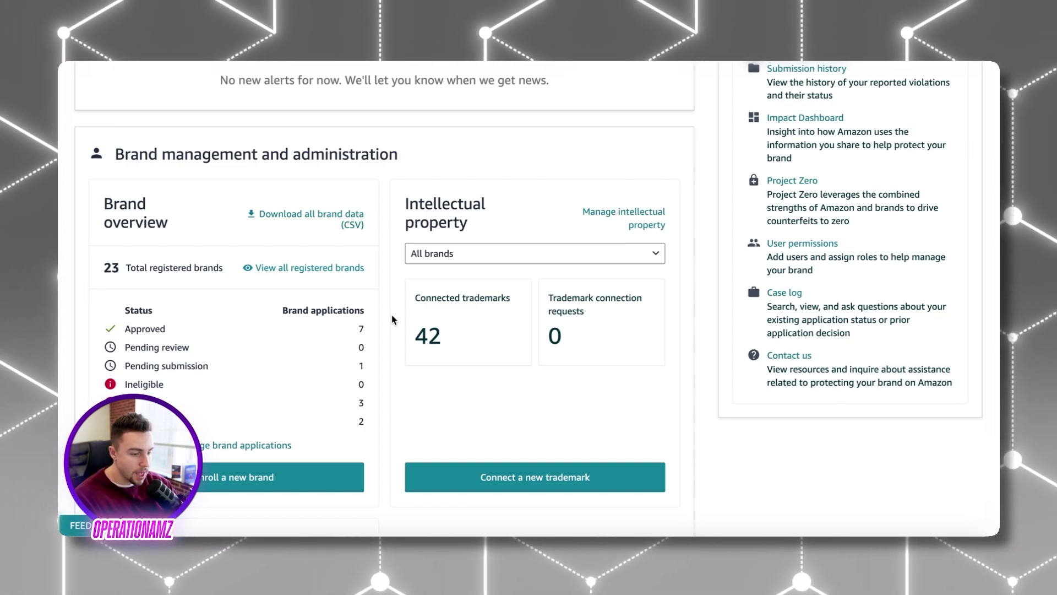
pyautogui.scroll(1, 393, 320)
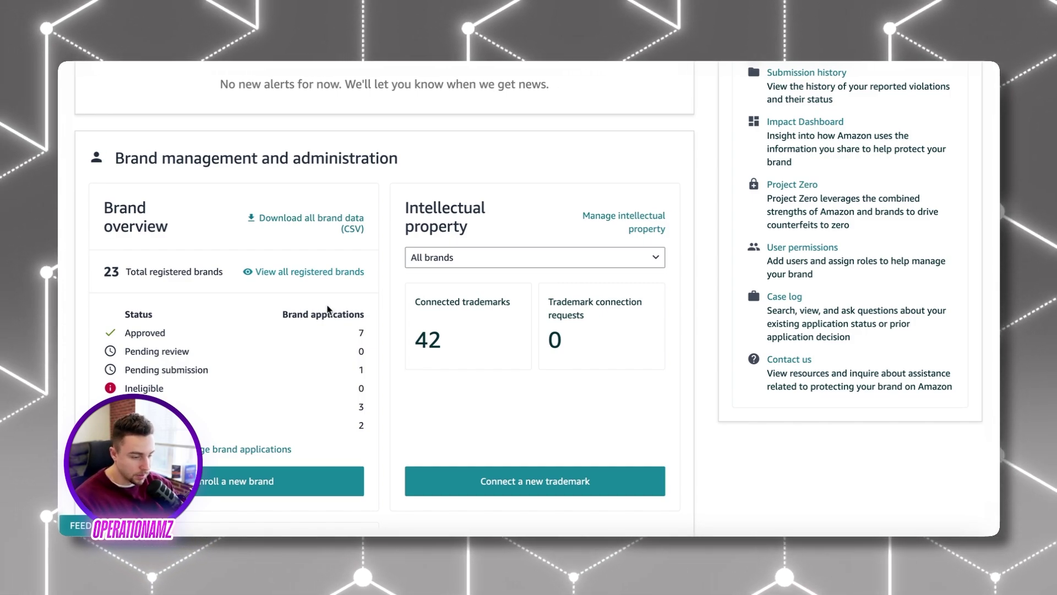
pyautogui.scroll(8, 328, 309)
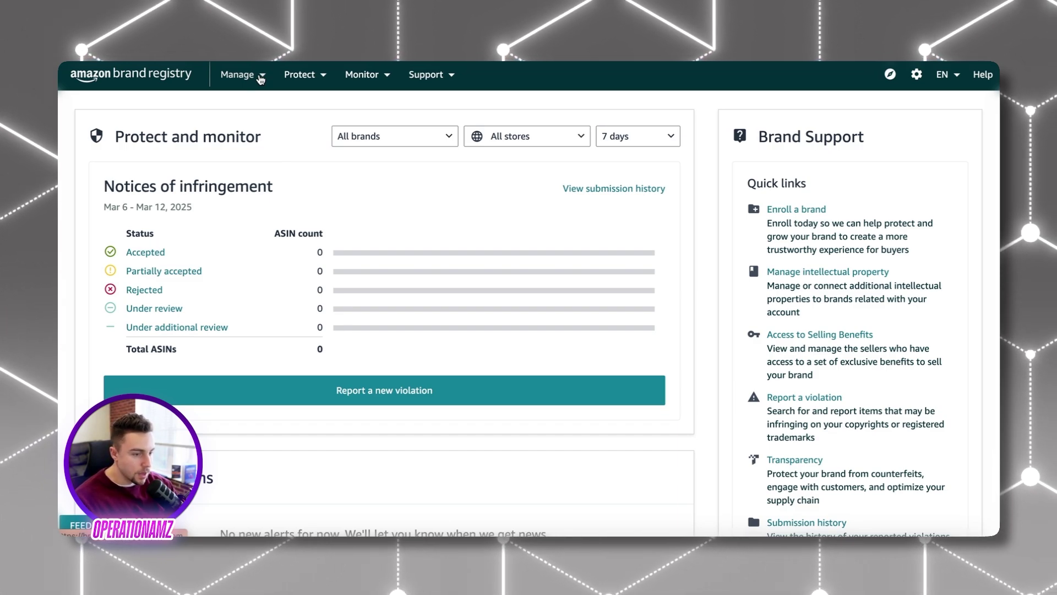
# Open the Enroll a brand page and start enrollment for a brand with a pending or registered trademark
pyautogui.click(261, 78)
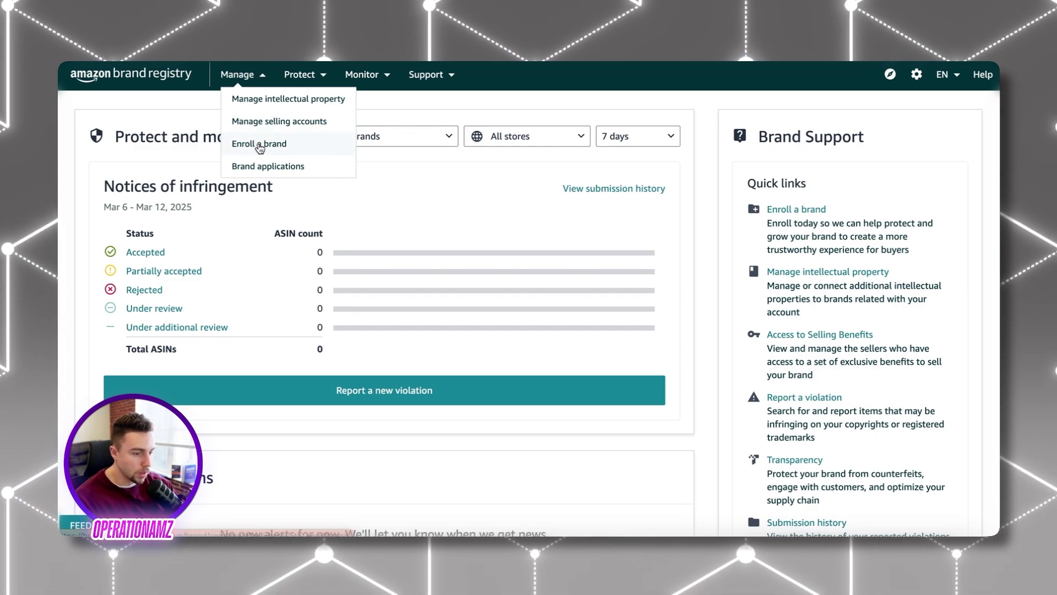
pyautogui.click(258, 145)
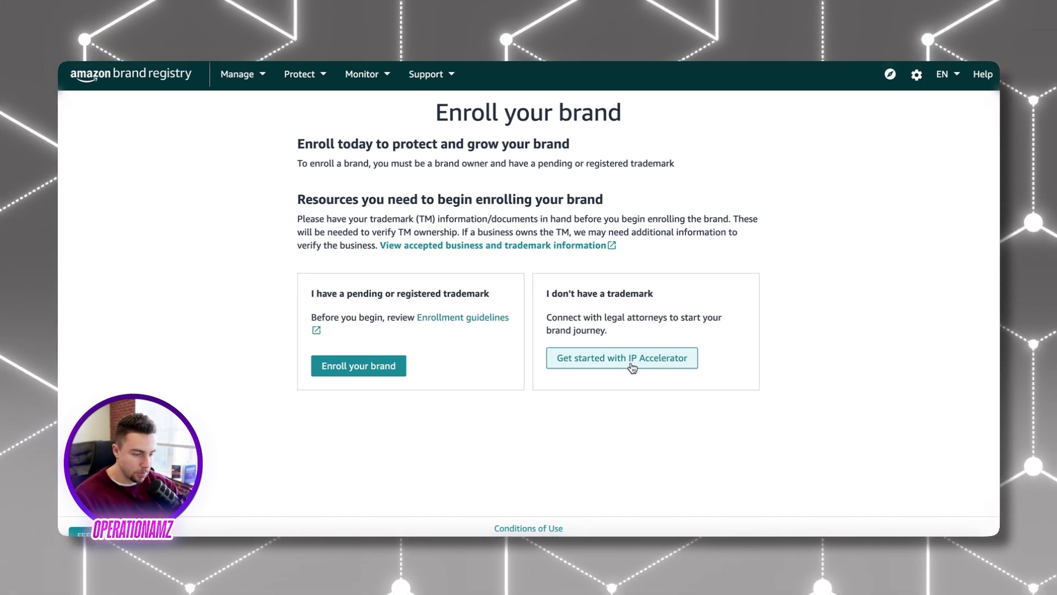
pyautogui.click(388, 368)
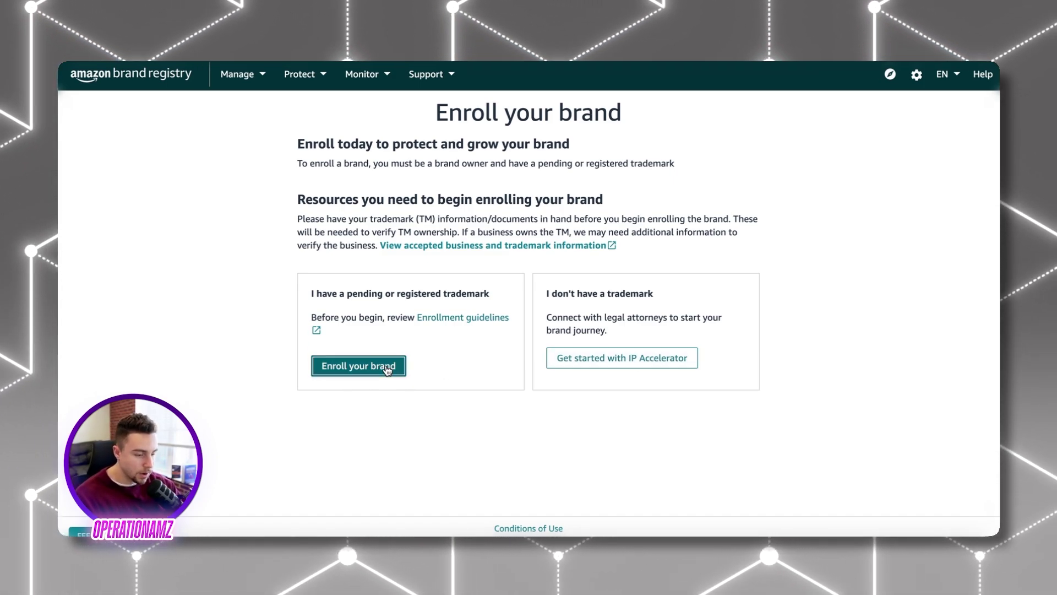
# Examine the brand information form's fields for brand name, logo upload, trademark office and registration or serial number
pyautogui.scroll(-1, 591, 337)
pyautogui.scroll(-1, 591, 336)
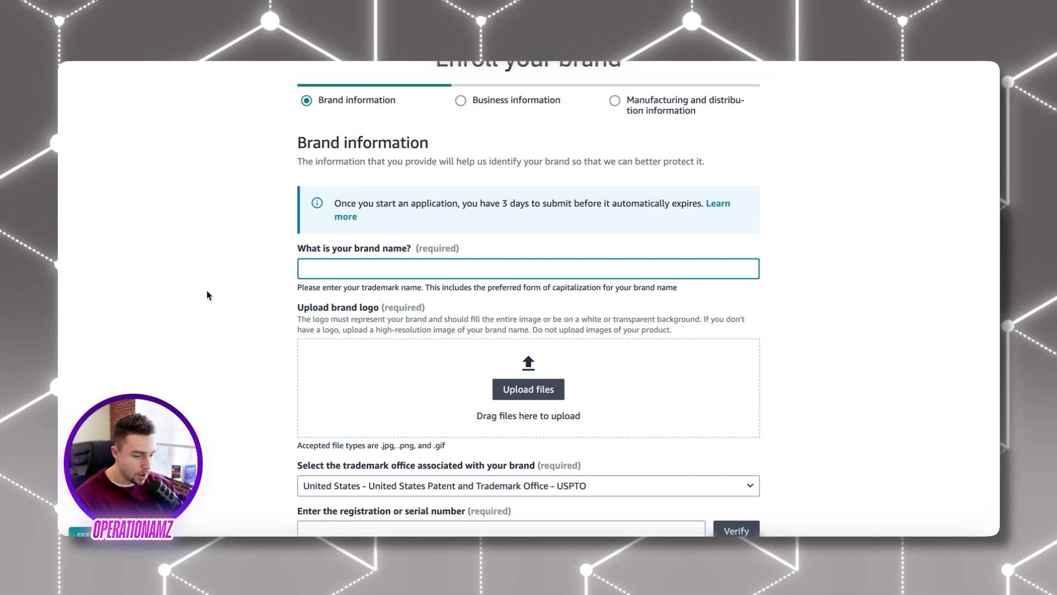
pyautogui.scroll(-1, 248, 332)
pyautogui.scroll(-1, 262, 328)
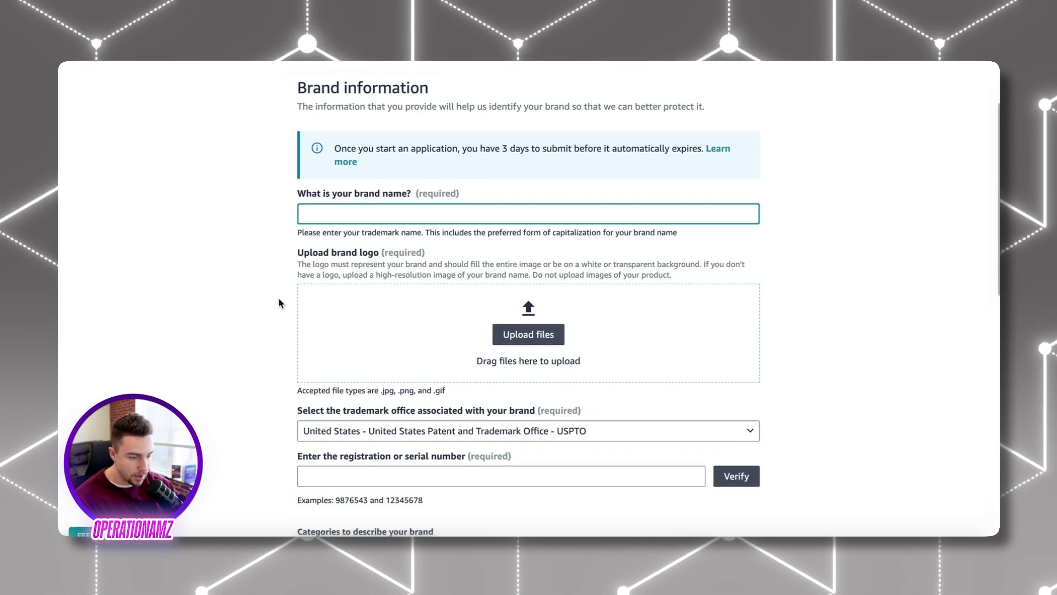
pyautogui.scroll(-1, 606, 308)
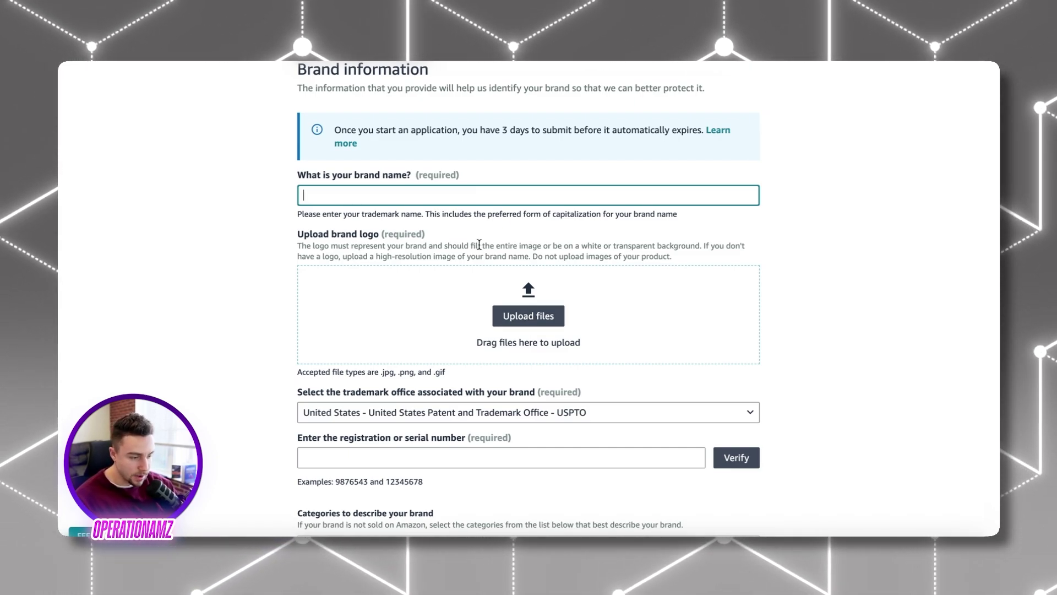
pyautogui.scroll(-1, 707, 284)
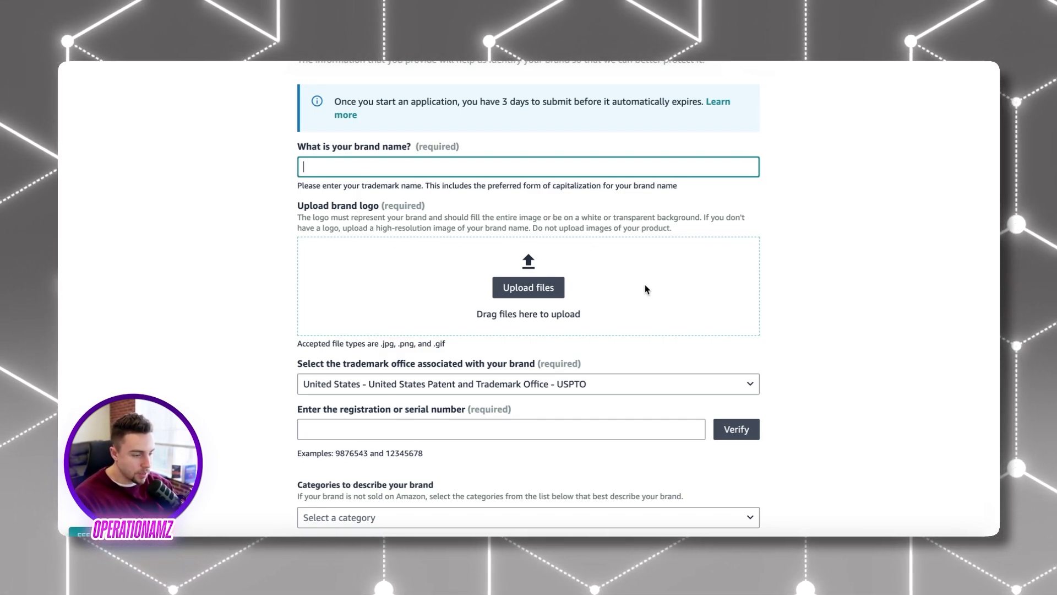
pyautogui.scroll(-1, 595, 245)
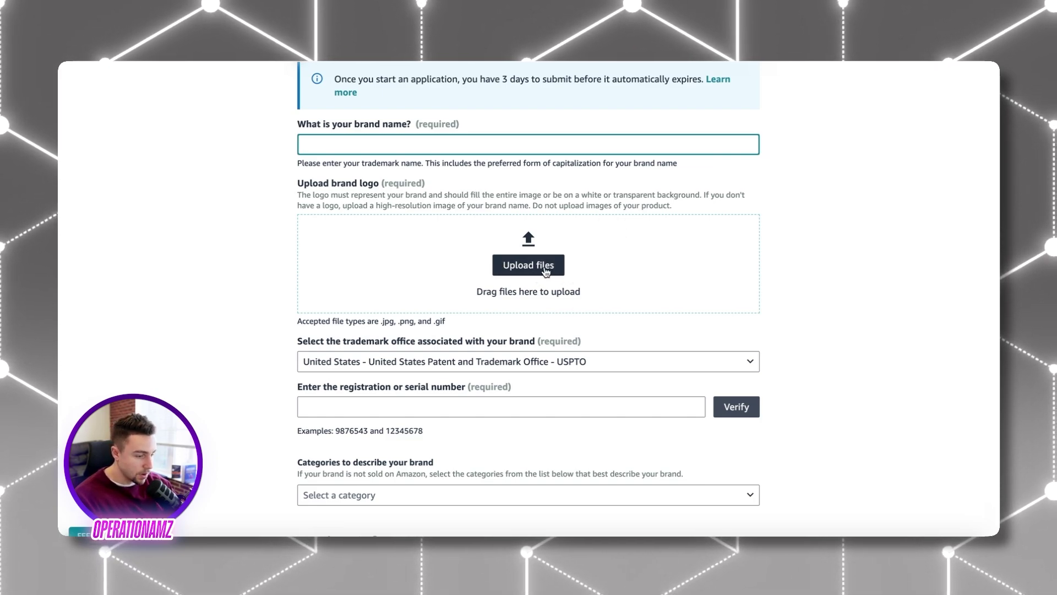
pyautogui.scroll(-3, 686, 284)
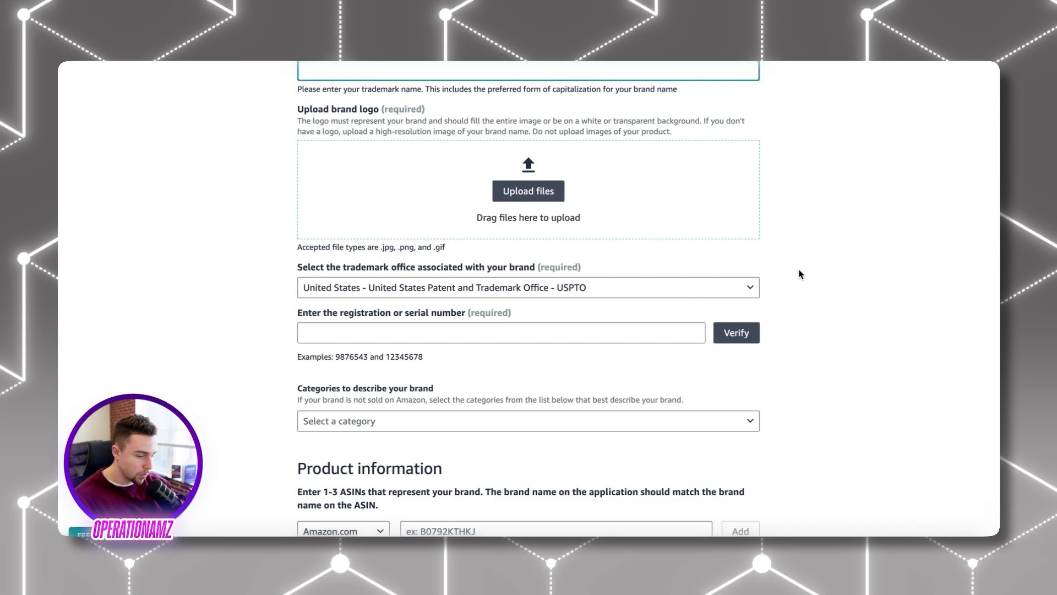
pyautogui.scroll(-1, 825, 298)
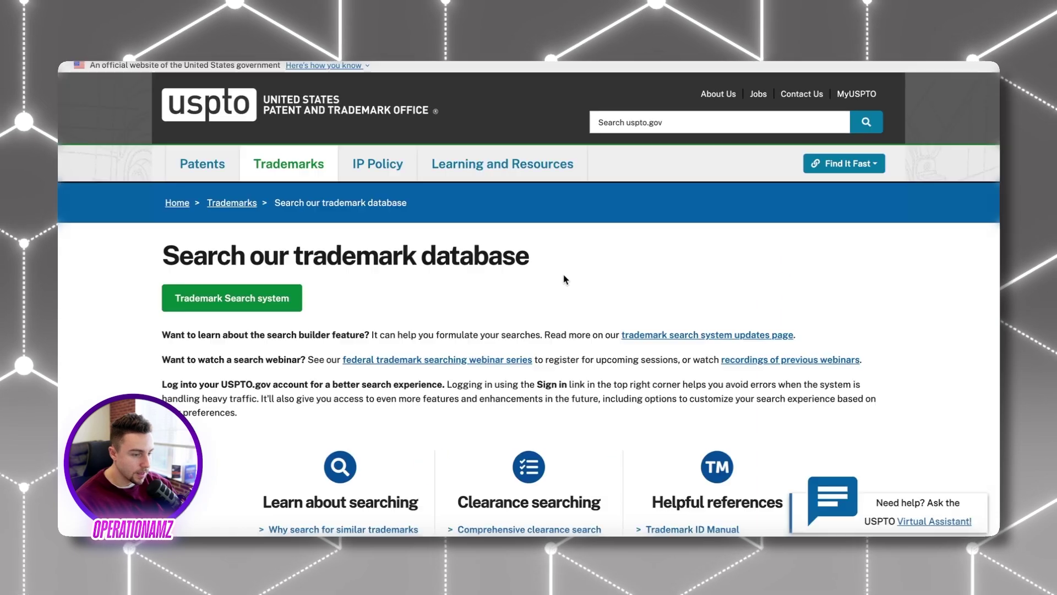
# Switch to the USPTO trademark database page and open its Trademark Search system
pyautogui.scroll(-1, 569, 314)
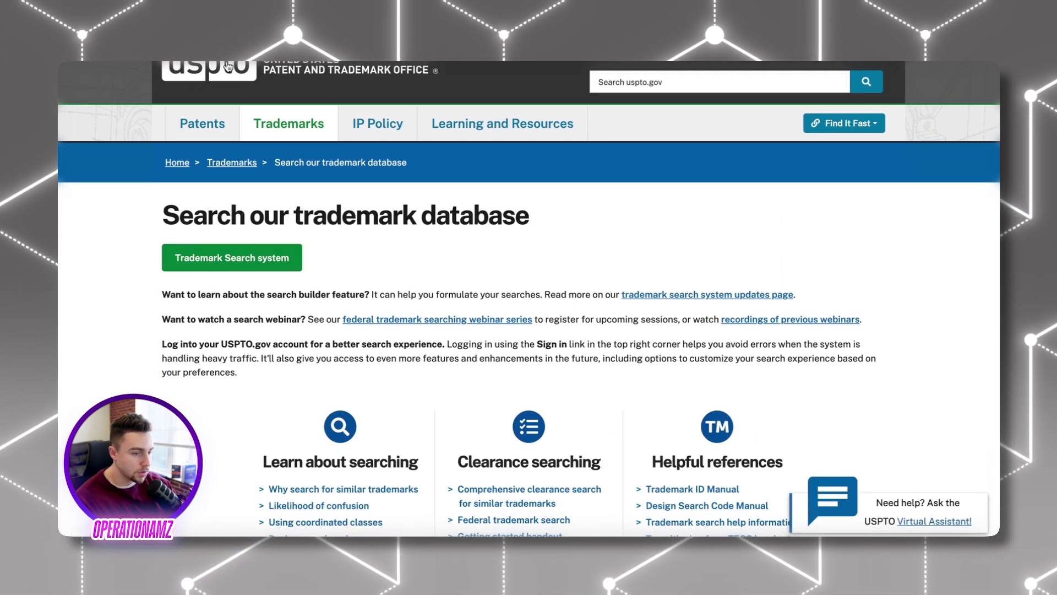
pyautogui.click(288, 123)
pyautogui.click(278, 259)
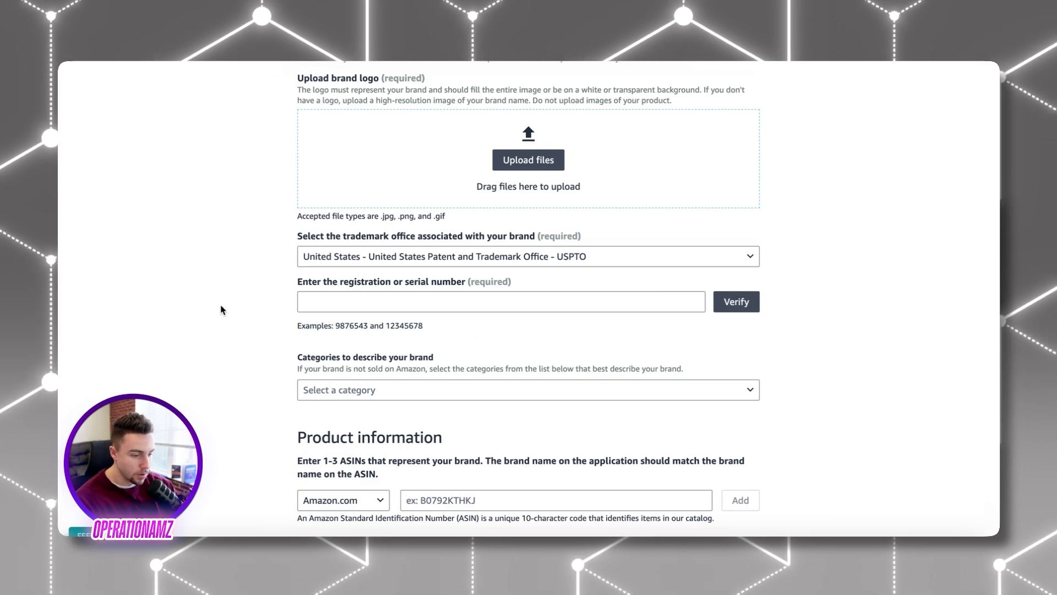
# Look through the available categories for describing the brand in the enrollment form, without selecting one
pyautogui.scroll(-2, 223, 308)
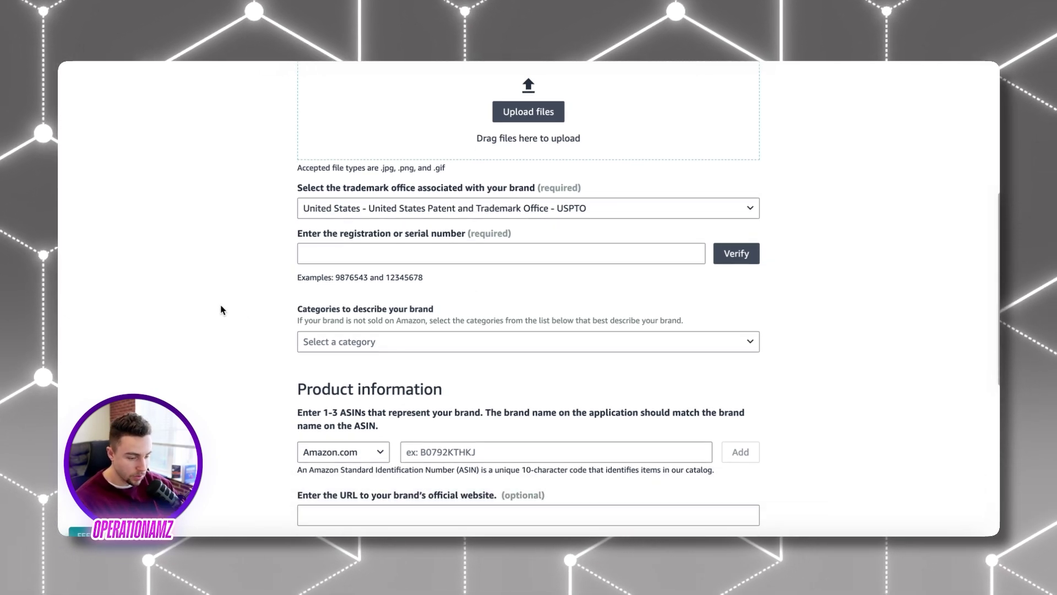
pyautogui.scroll(-2, 347, 337)
pyautogui.click(370, 297)
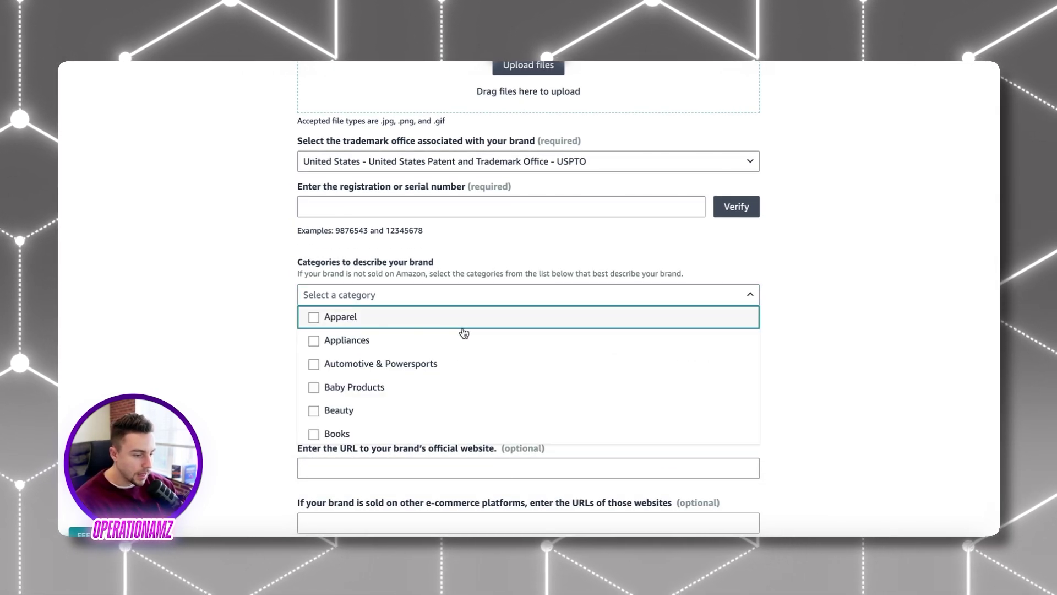
pyautogui.scroll(-5, 464, 332)
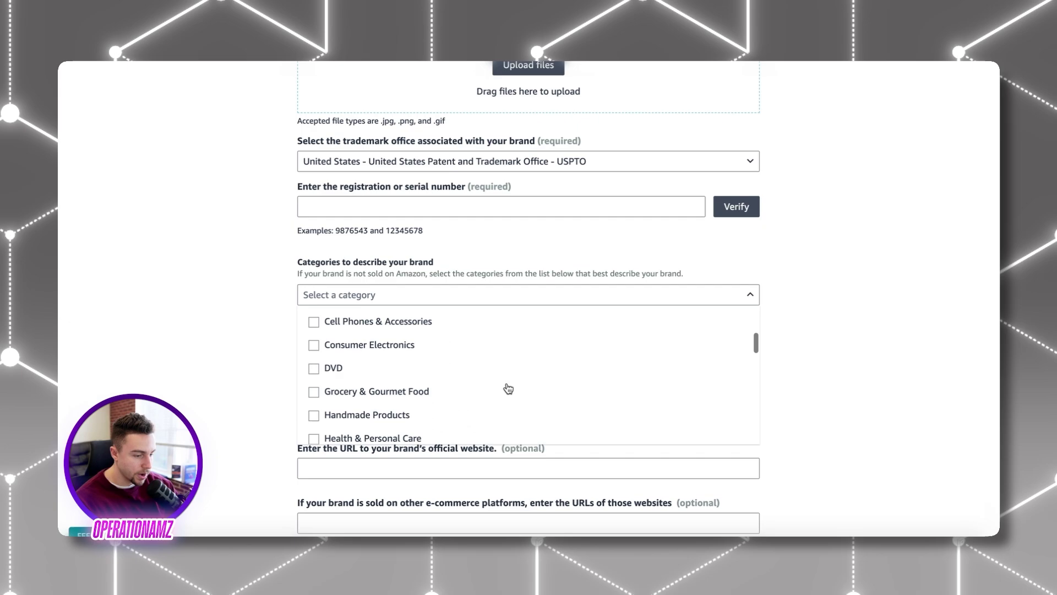
pyautogui.scroll(-3, 508, 389)
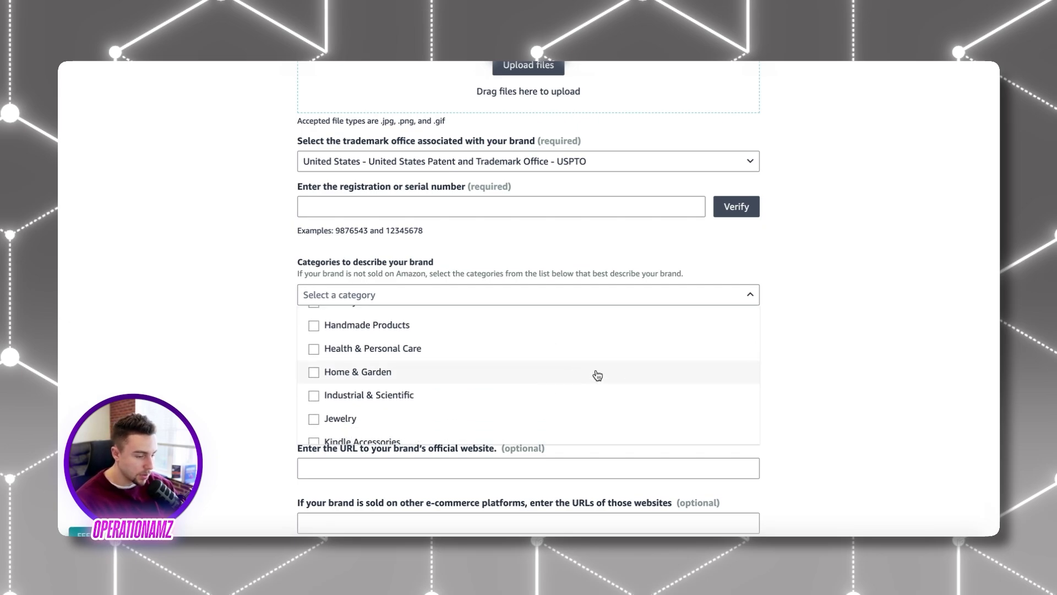
pyautogui.click(785, 300)
# Examine the product information section, including the ASIN entry, official website and e-commerce URLs, and required product images
pyautogui.scroll(-3, 787, 365)
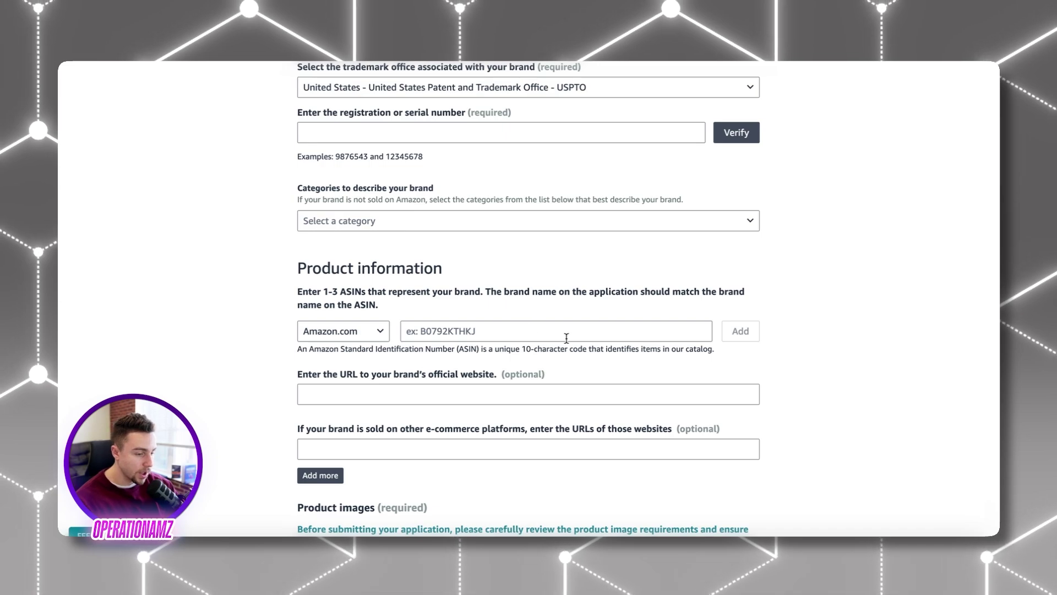
pyautogui.scroll(-1, 562, 330)
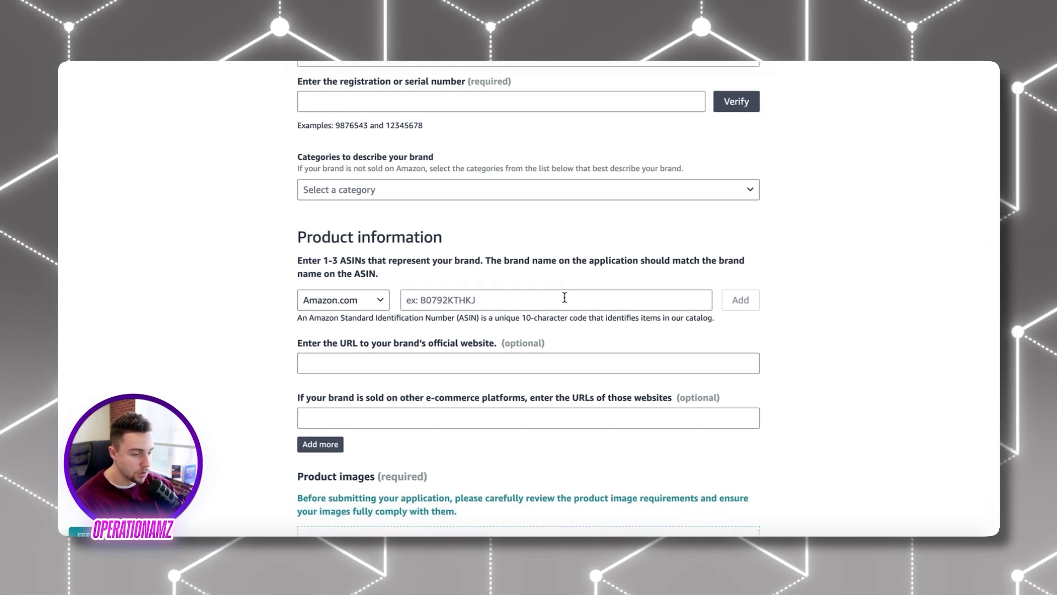
pyautogui.scroll(-1, 760, 325)
pyautogui.scroll(-2, 826, 352)
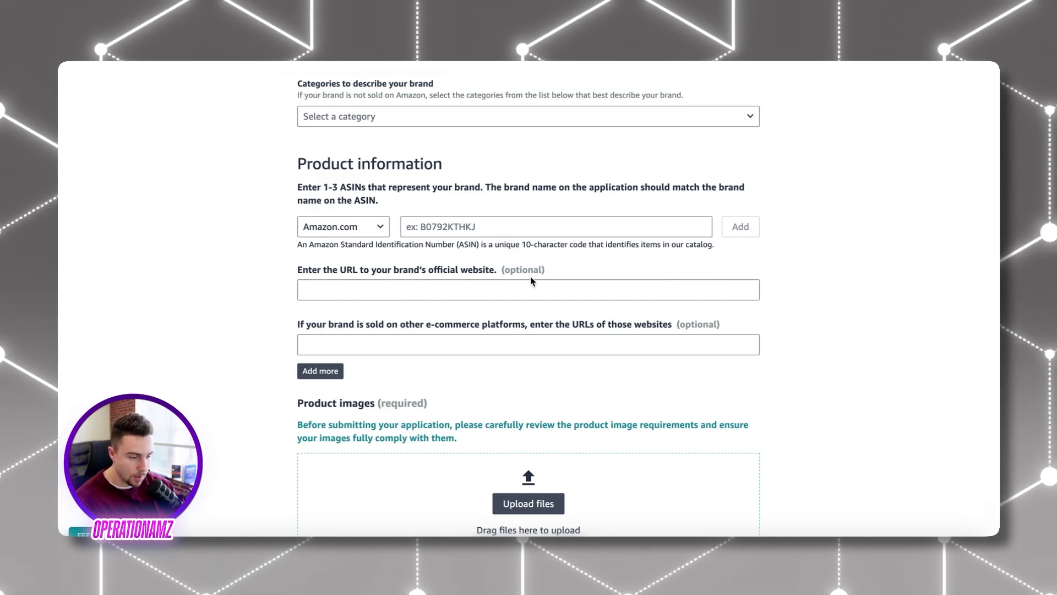
pyautogui.scroll(-1, 523, 273)
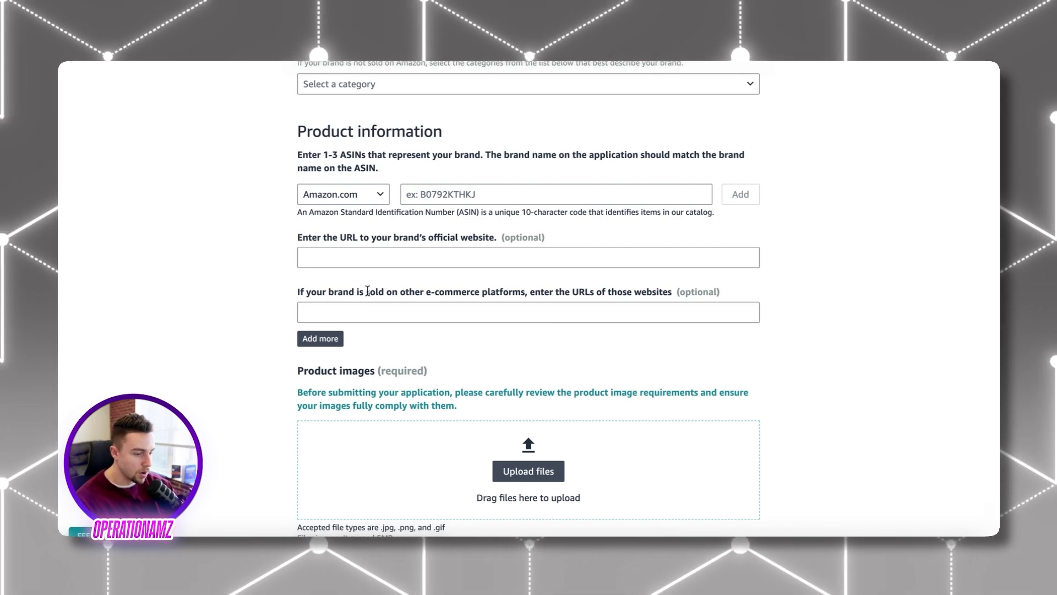
pyautogui.scroll(-1, 533, 288)
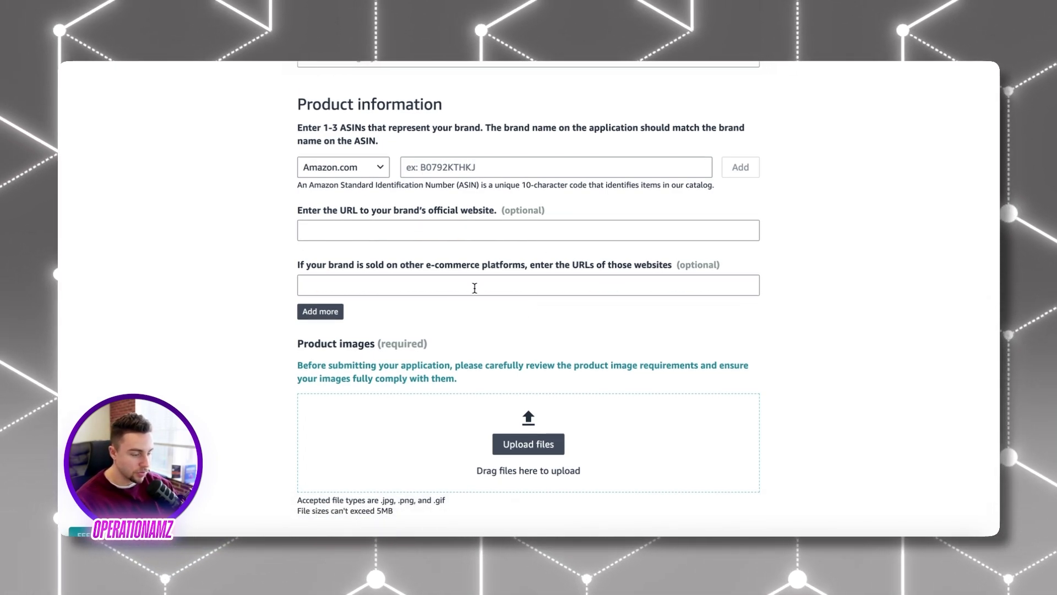
pyautogui.scroll(1, 384, 247)
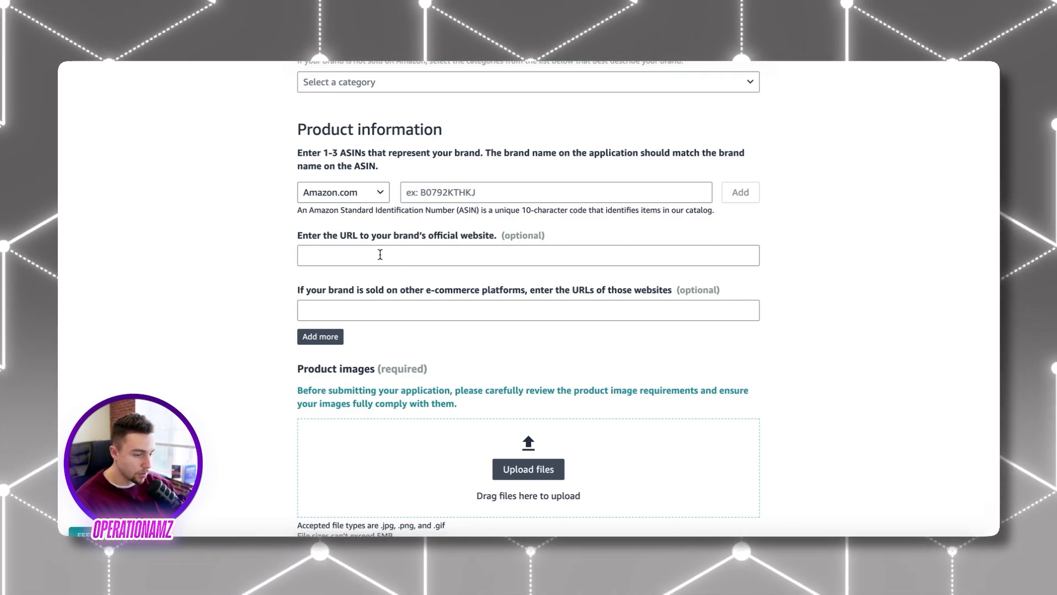
pyautogui.scroll(-1, 545, 294)
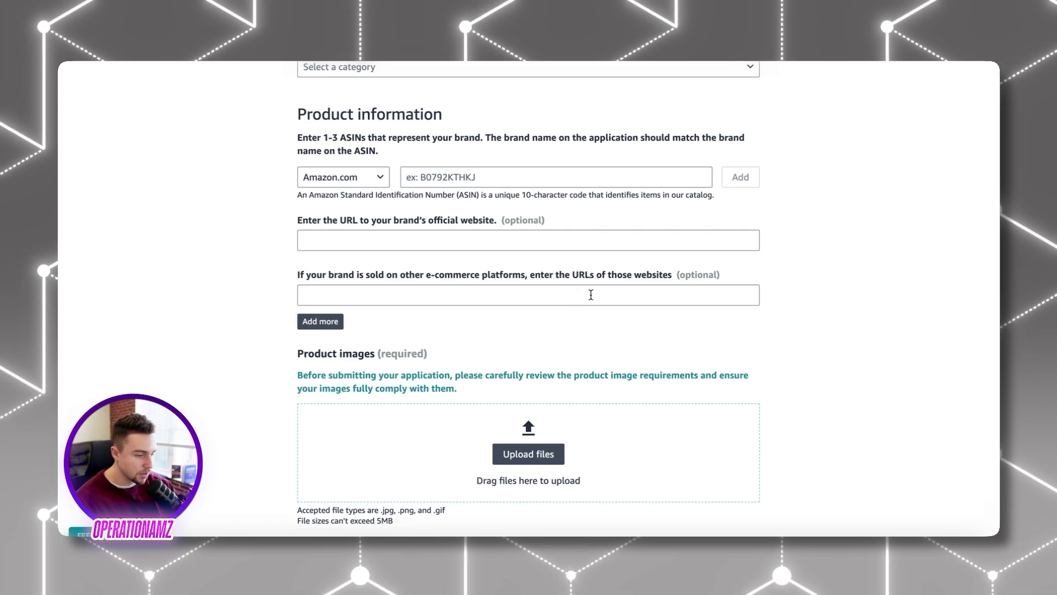
pyautogui.scroll(-1, 702, 303)
pyautogui.scroll(-1, 708, 311)
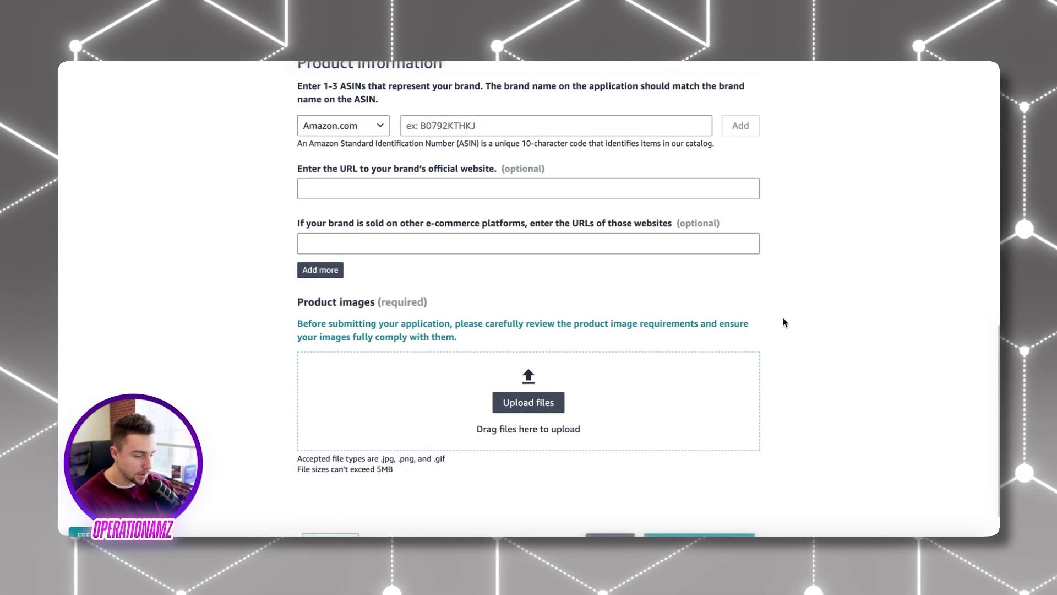
pyautogui.scroll(-1, 785, 322)
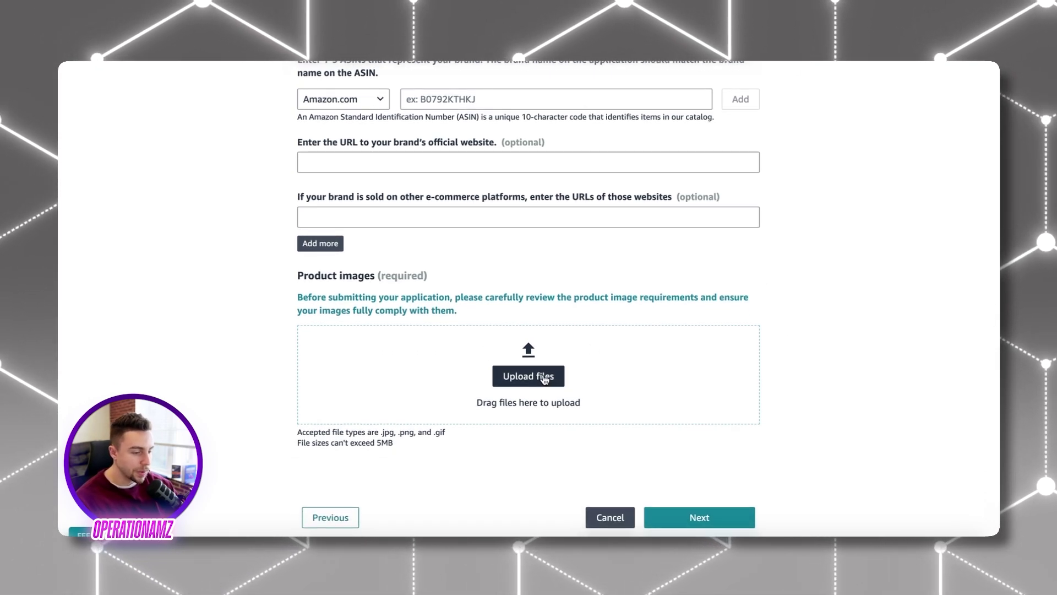
pyautogui.scroll(-1, 696, 391)
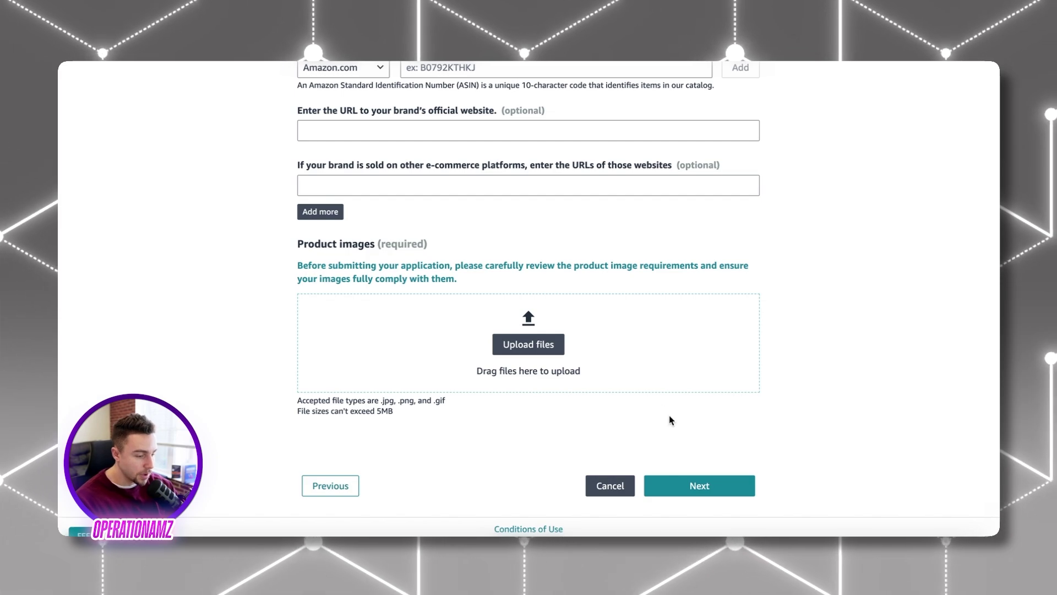
# Advance the application through the brand and business information stages to manufacturing and distribution information
pyautogui.click(685, 483)
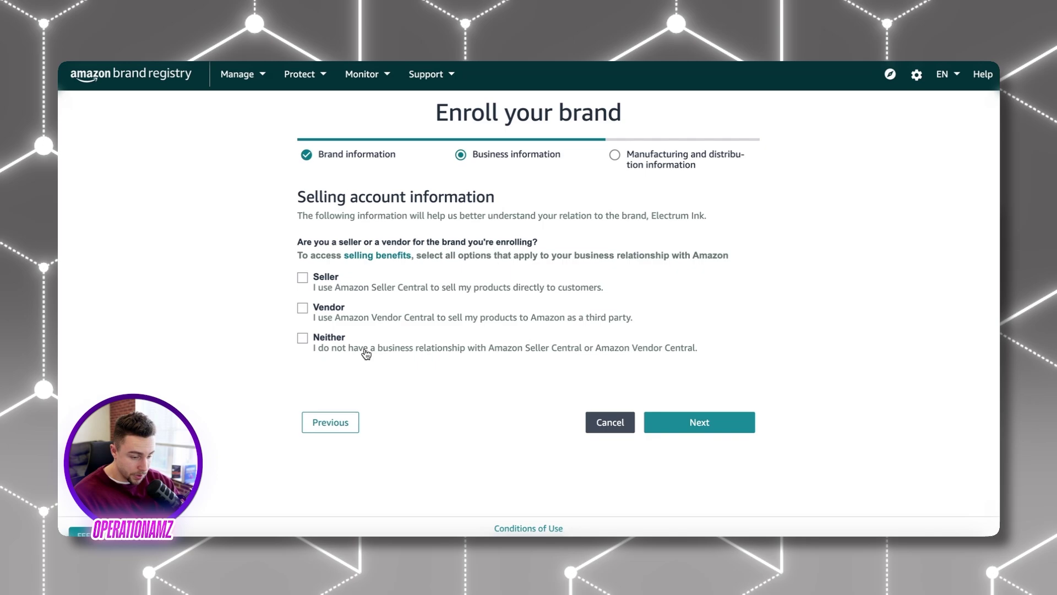
pyautogui.click(699, 422)
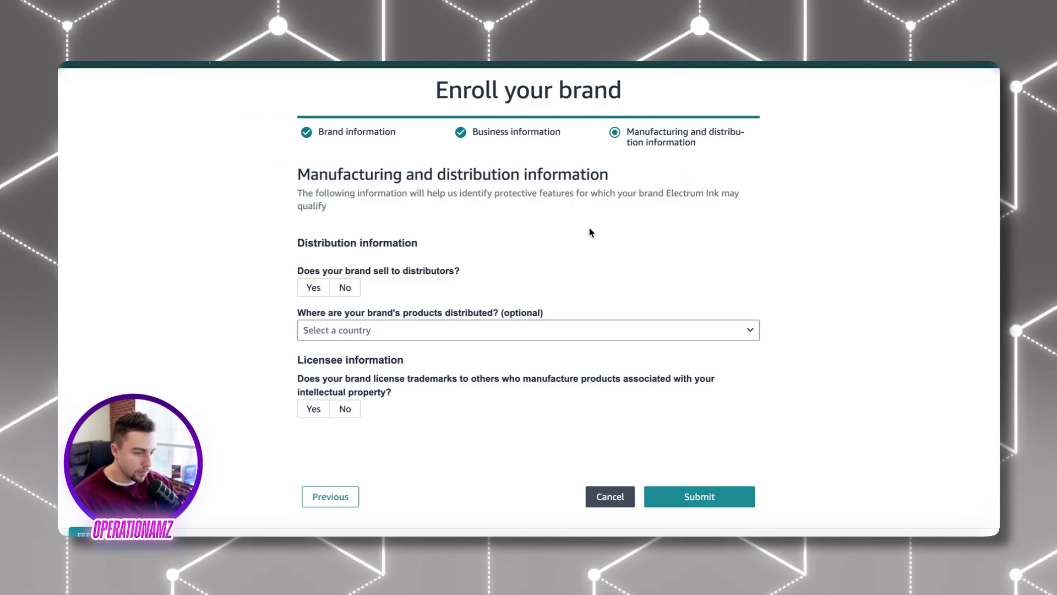
# Answer Yes to the brand selling to distributors and No to those distributors selling on Amazon
pyautogui.scroll(-1, 528, 230)
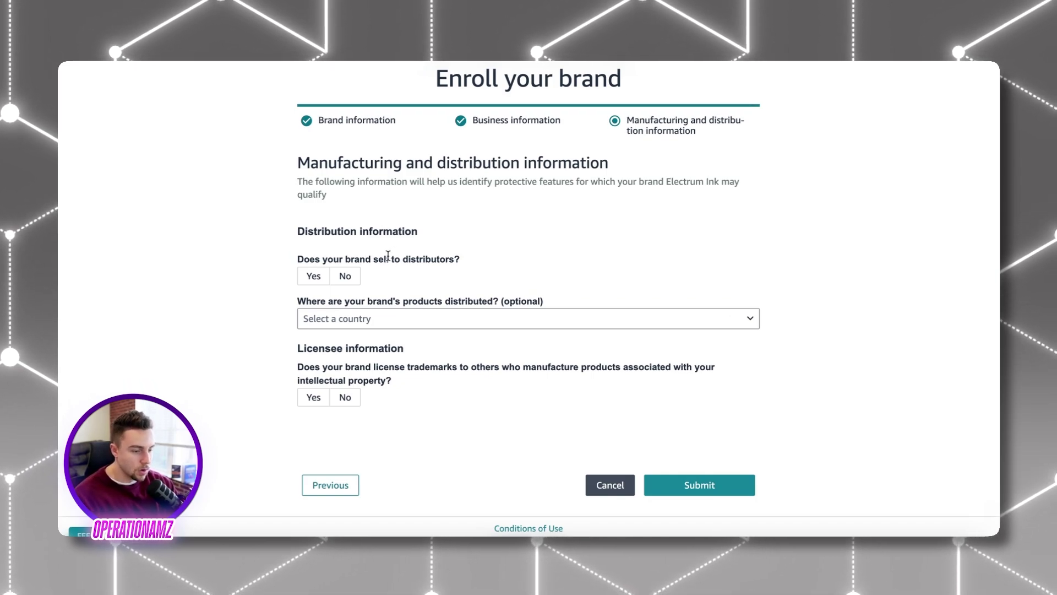
pyautogui.click(315, 276)
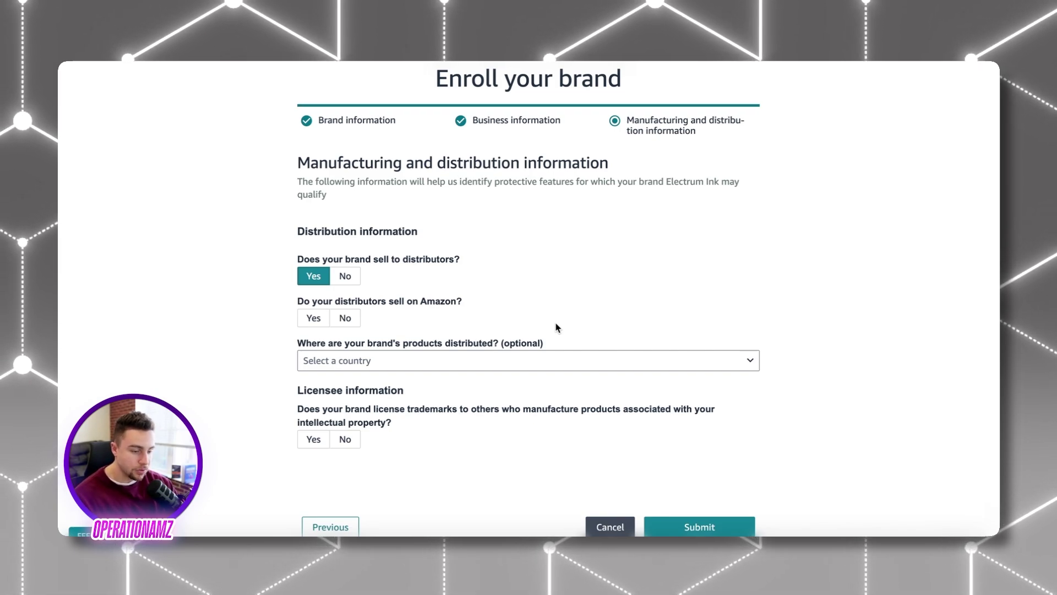
pyautogui.click(349, 324)
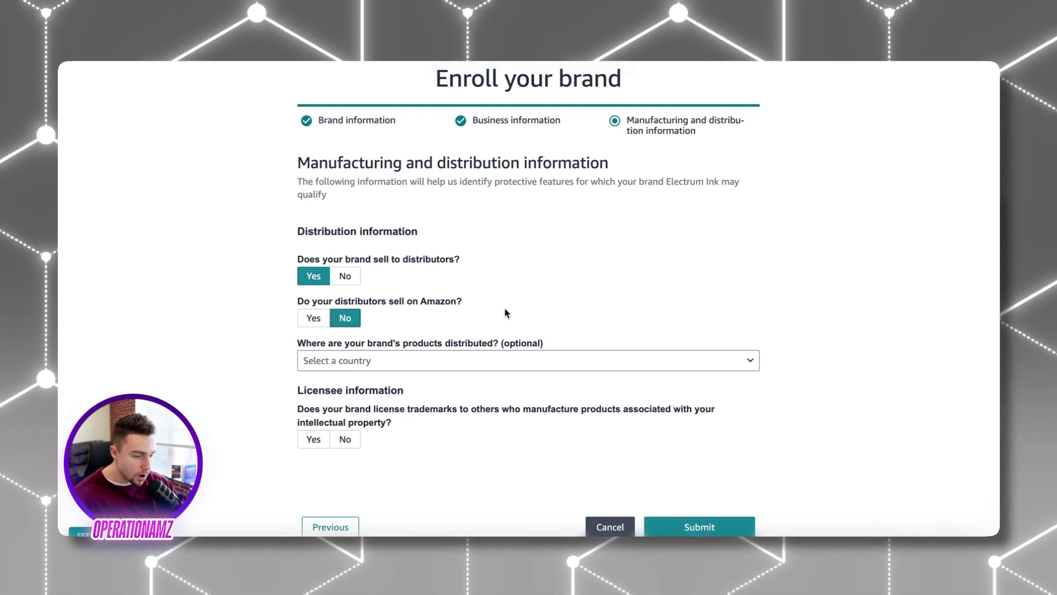
# Answer No to licensing trademarks to other manufacturers and submit the brand enrollment application
pyautogui.scroll(-1, 512, 316)
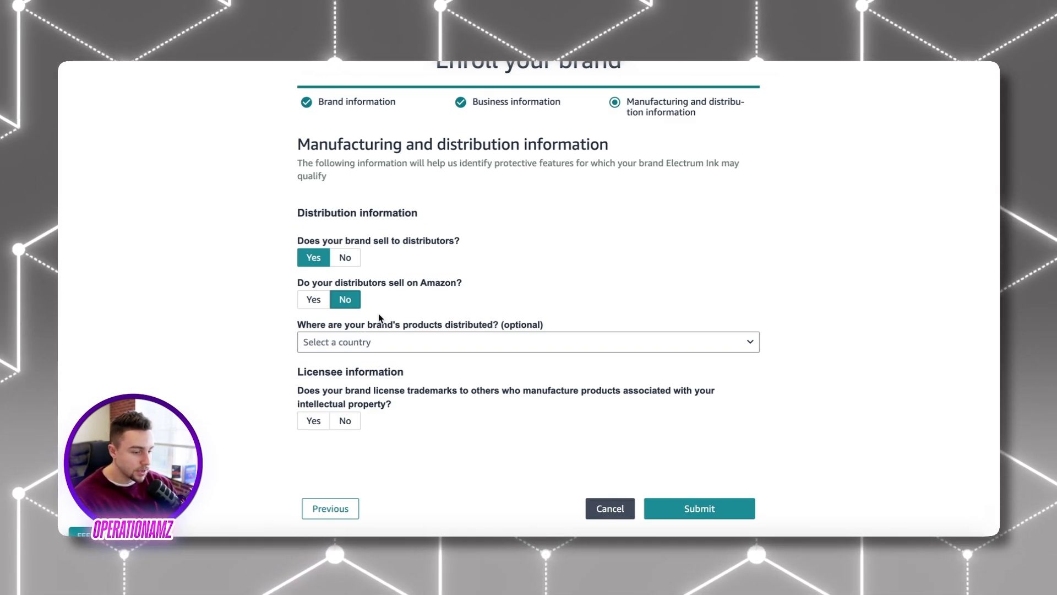
pyautogui.scroll(-1, 663, 408)
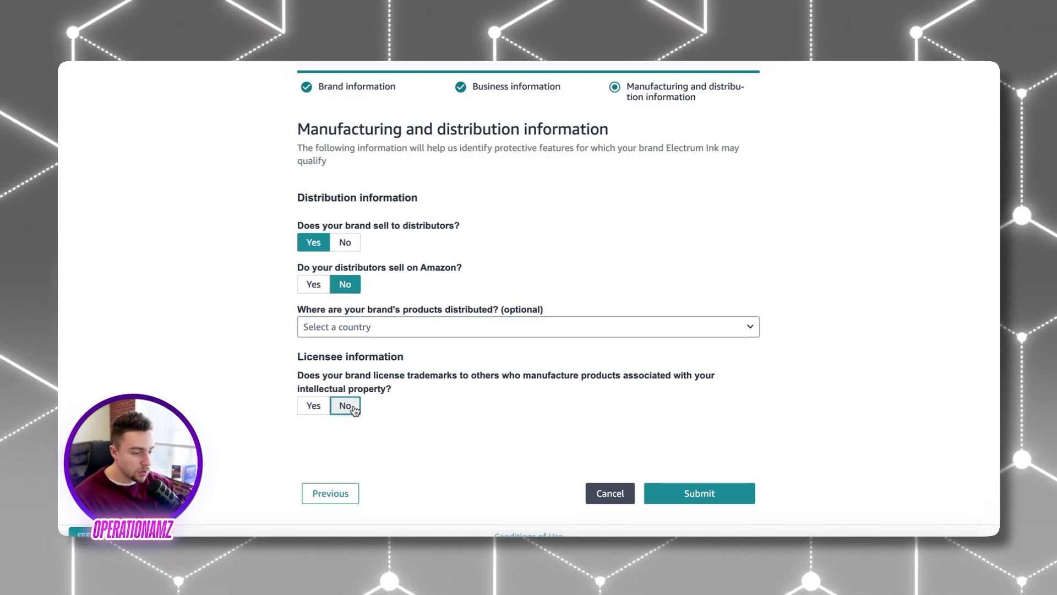
pyautogui.scroll(-1, 615, 433)
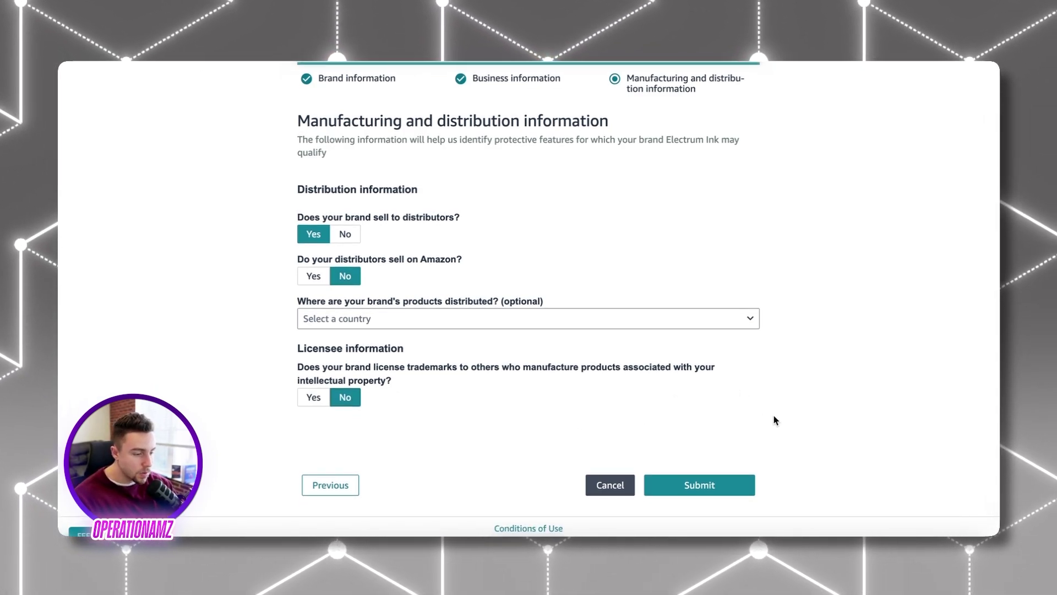
pyautogui.click(699, 484)
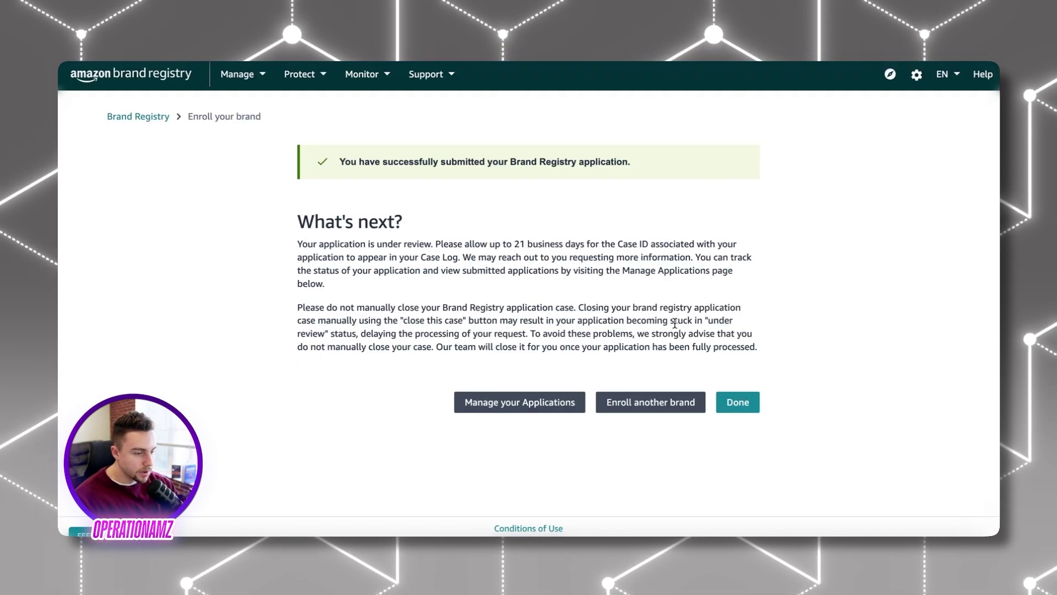